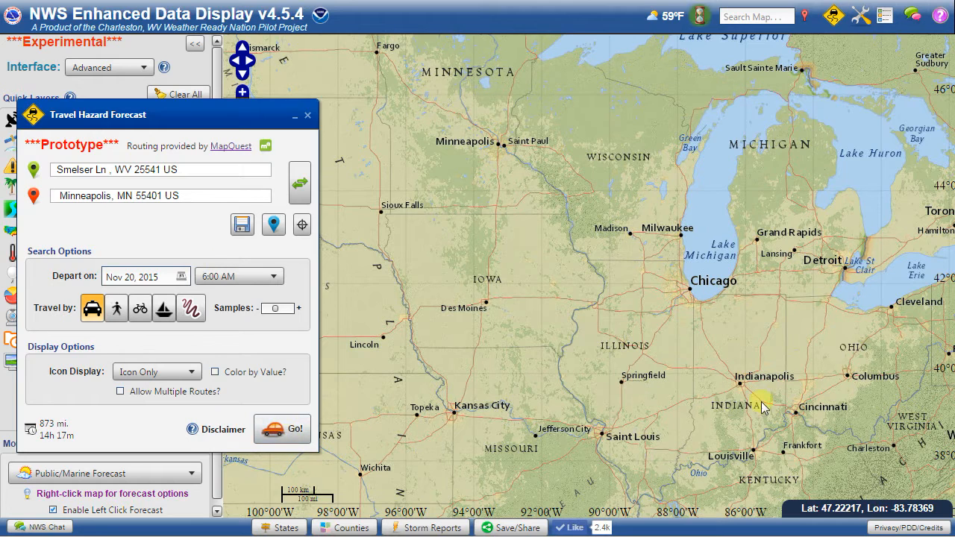
- Run the travel hazard forecast for driving from West Virginia to Minneapolis, departing Nov 20, 2015 at 6:00 AM
{"action": "left_click", "coordinate": [291, 436]}
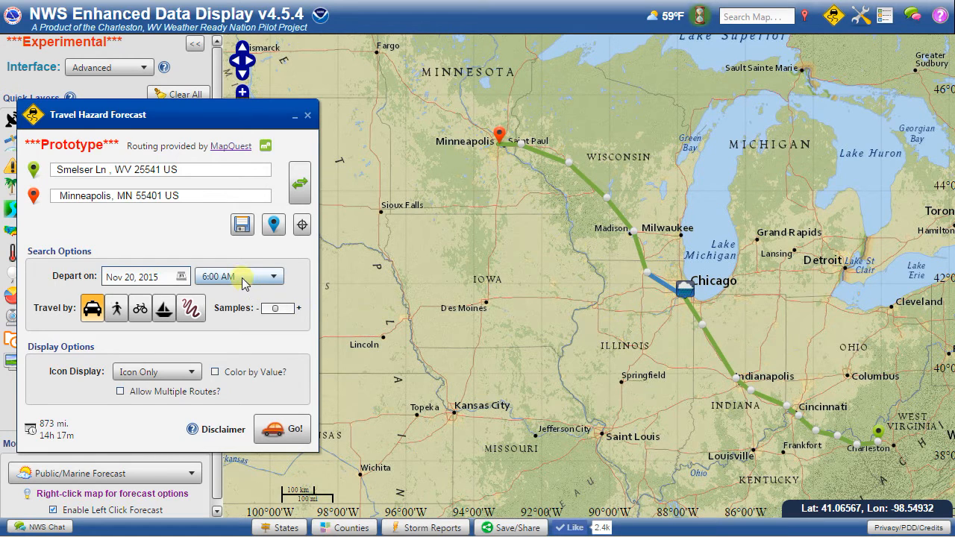
- Add a waypoint in central Illinois and rerun the forecast with a 12:00 PM departure and multiple routes allowed
{"action": "scroll", "coordinate": [245, 283], "scroll_direction": "down", "scroll_amount": 3}
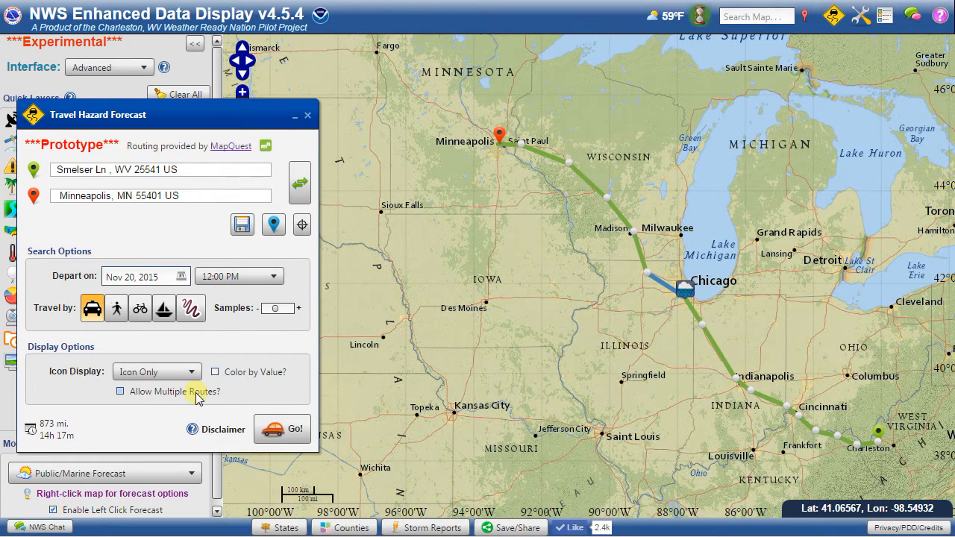
{"action": "mouse_move", "coordinate": [197, 397]}
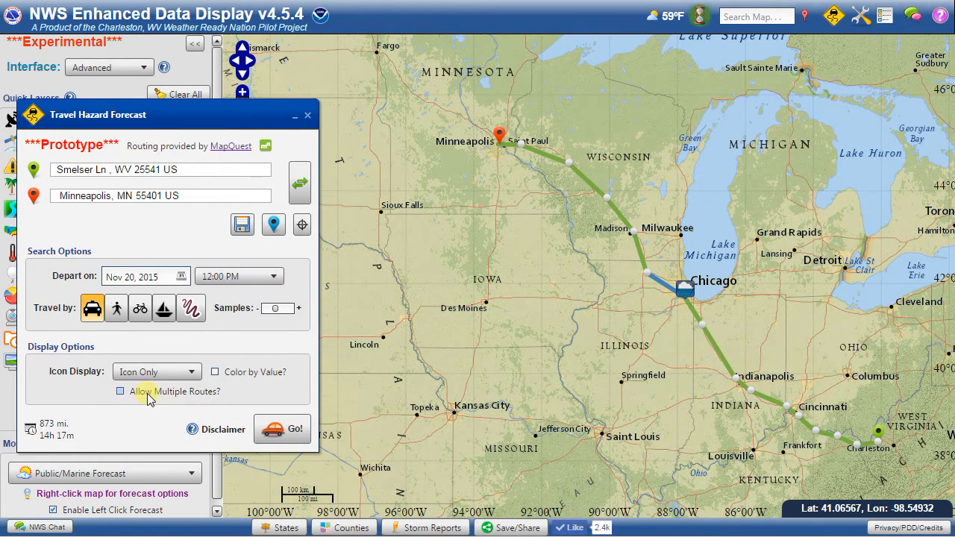
{"action": "right_click", "coordinate": [643, 344]}
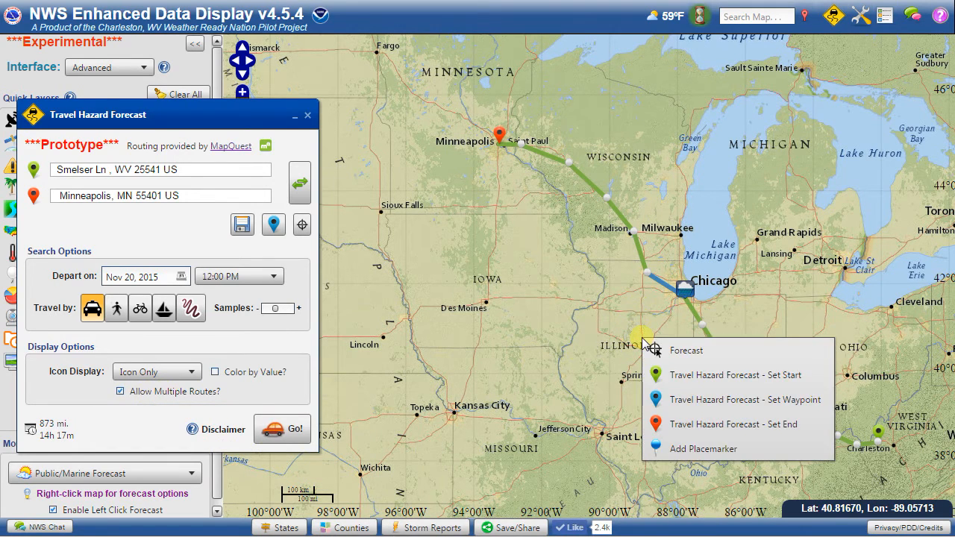
{"action": "left_click", "coordinate": [669, 398]}
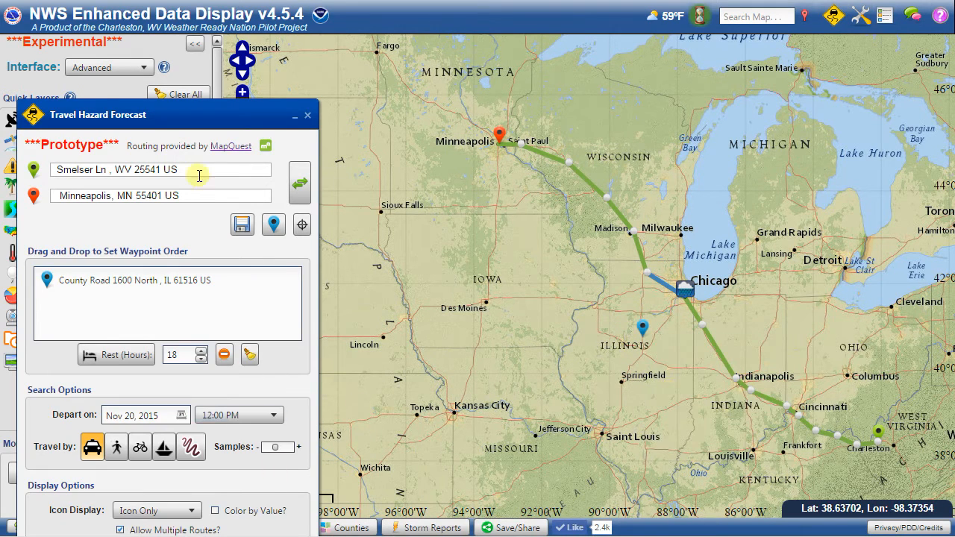
{"action": "left_click_drag", "start_coordinate": [195, 126], "coordinate": [194, 31]}
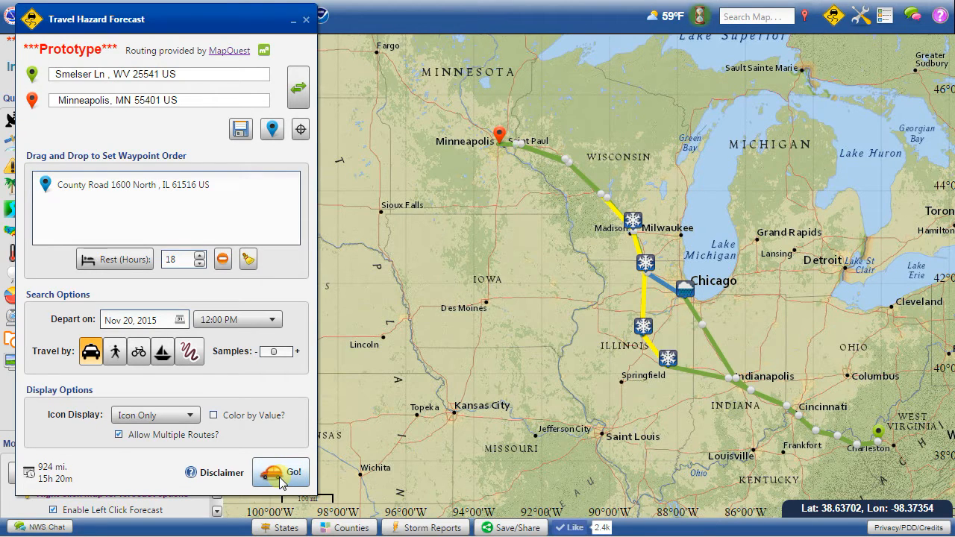
- Examine the forecast details for the route segment at the Illinois waypoint
{"action": "left_click", "coordinate": [641, 329]}
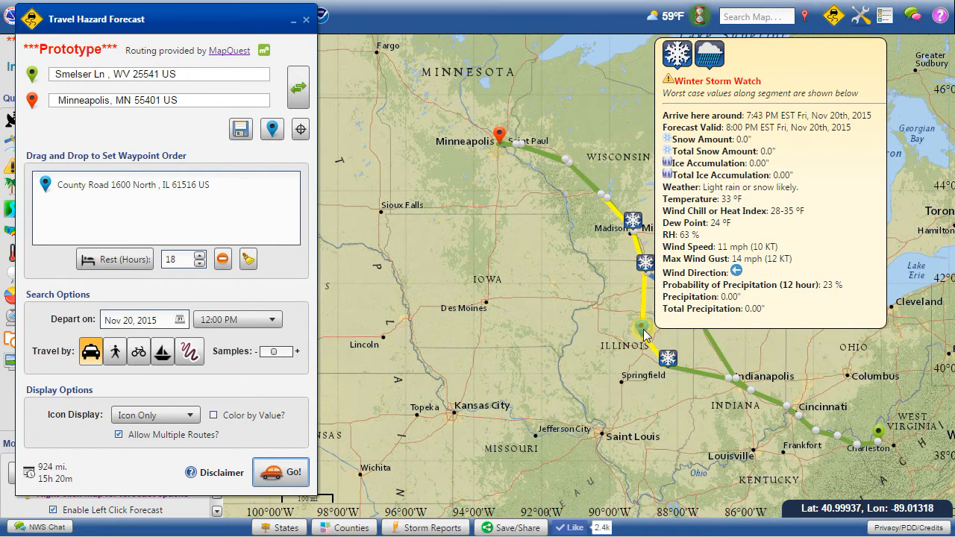
{"action": "mouse_move", "coordinate": [706, 334]}
{"action": "mouse_move", "coordinate": [647, 332]}
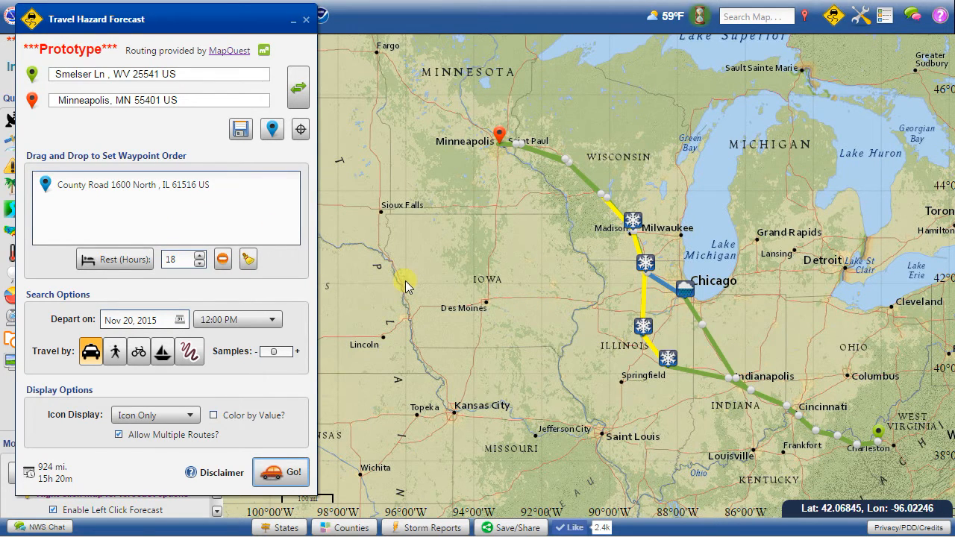
- Add an 18-hour rest at the Illinois waypoint and rerun the forecast with multiple routes disallowed
{"action": "left_click", "coordinate": [126, 188]}
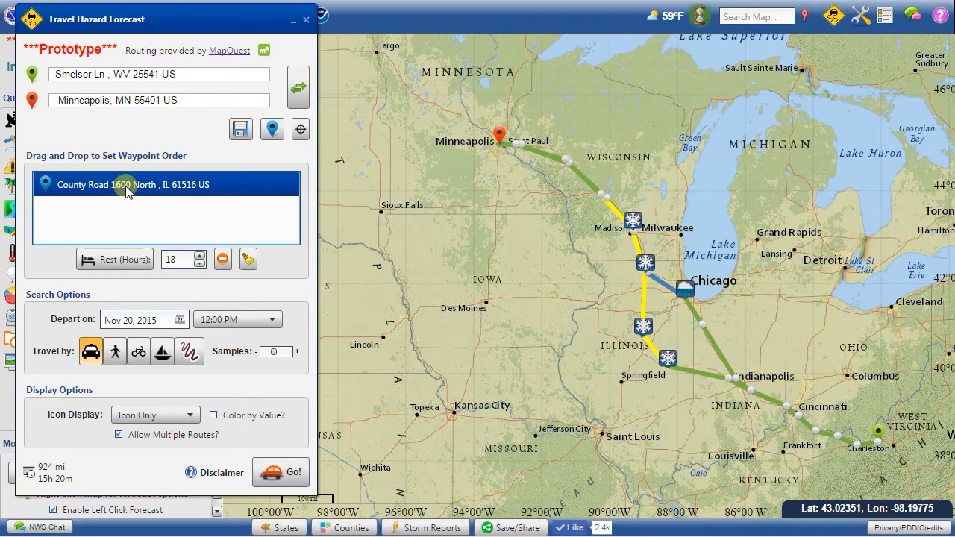
{"action": "left_click", "coordinate": [129, 267]}
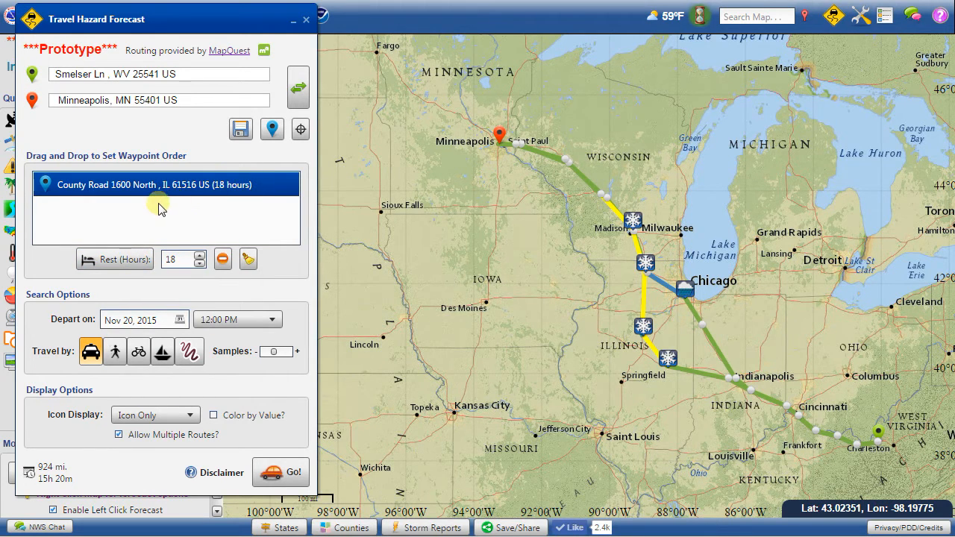
{"action": "left_click", "coordinate": [150, 439]}
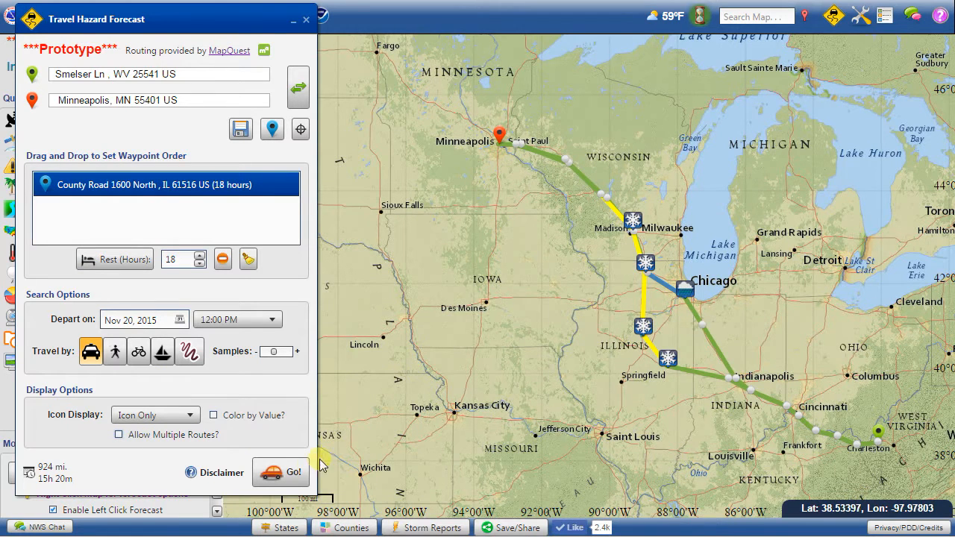
{"action": "left_click", "coordinate": [262, 482]}
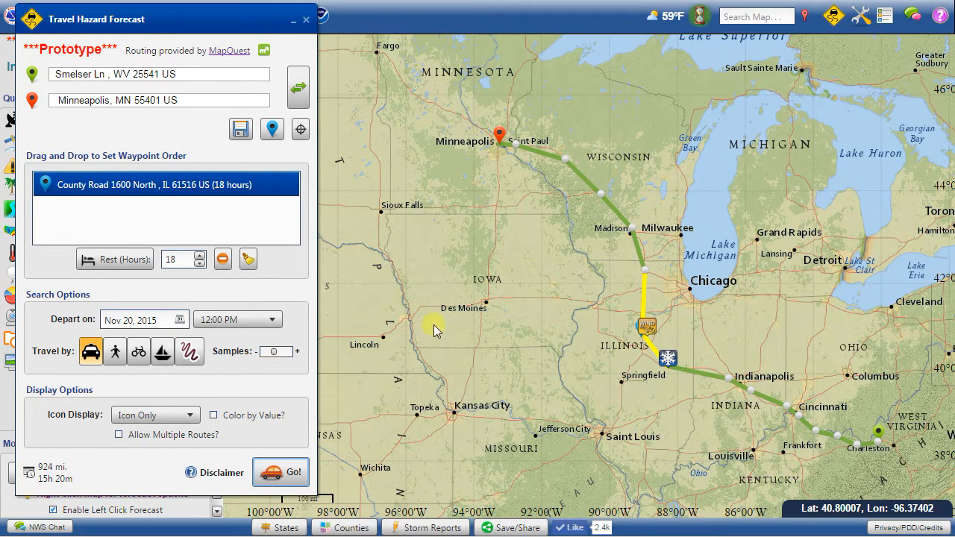
- Examine the forecast details for the hazard segments just before and at the Illinois waypoint
{"action": "left_click", "coordinate": [645, 331]}
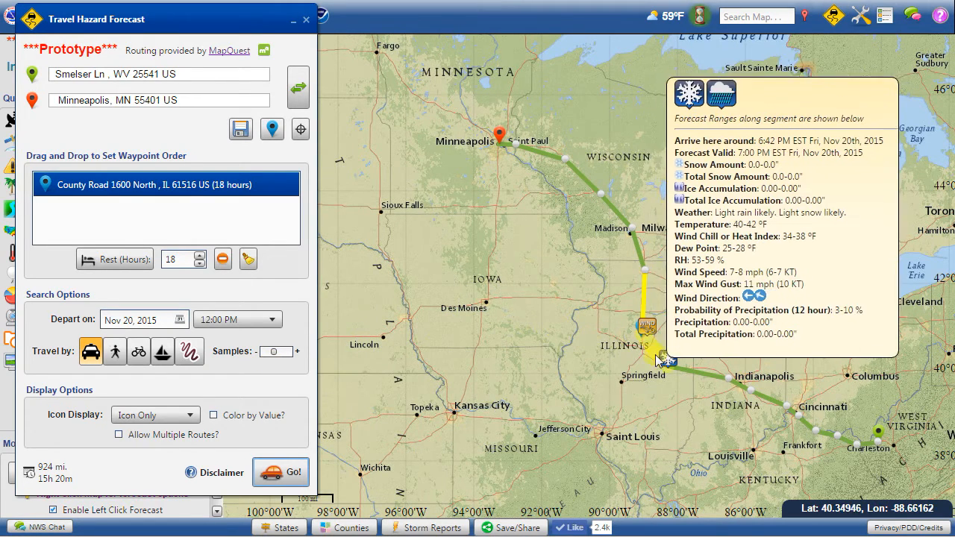
{"action": "mouse_move", "coordinate": [653, 358]}
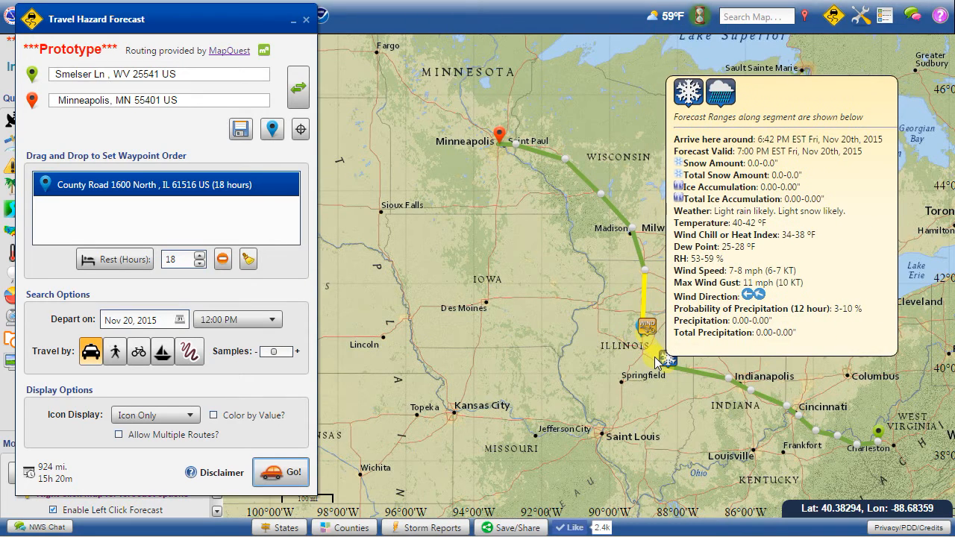
{"action": "mouse_move", "coordinate": [646, 336]}
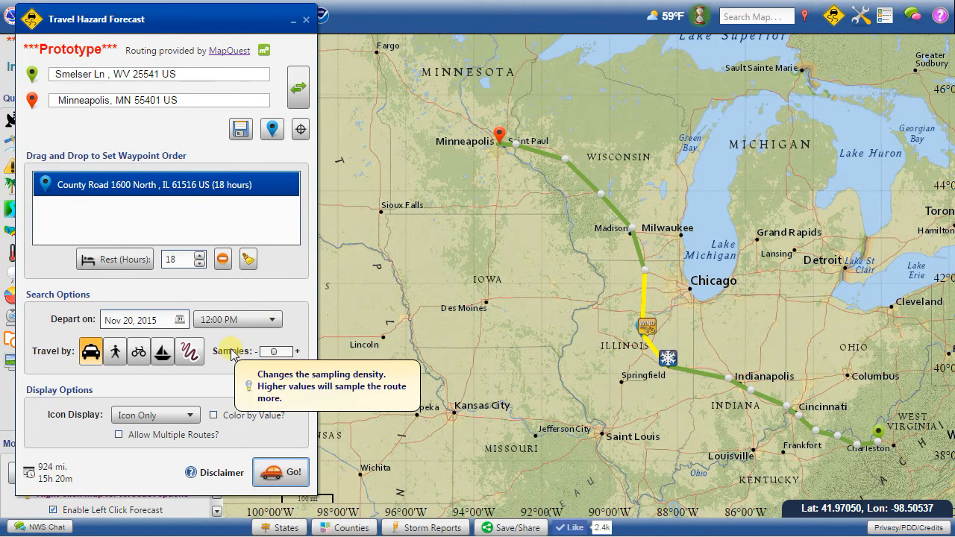
- Switch to the draw-your-own-route forecast and set its departure to Nov 20, 2015 at 6:00 AM
{"action": "left_click", "coordinate": [189, 353]}
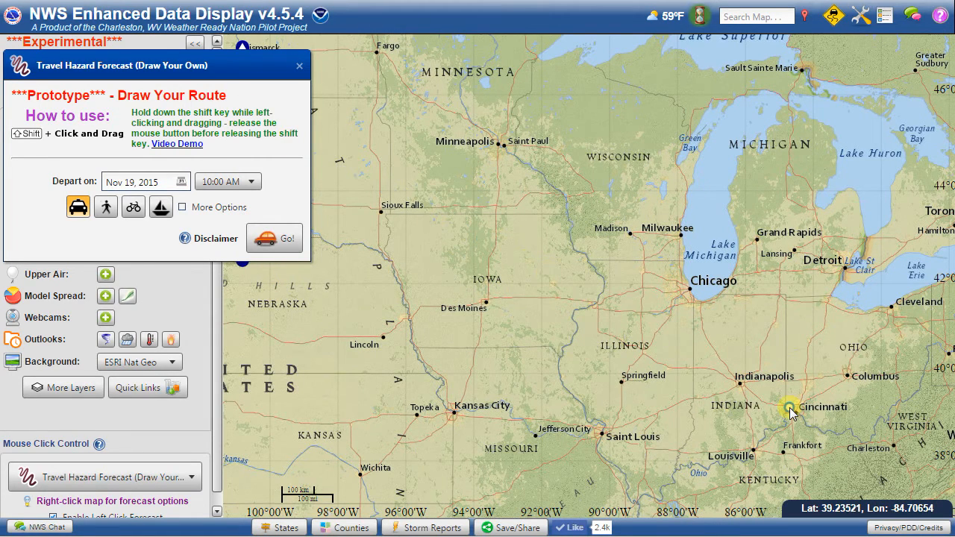
{"action": "left_click", "coordinate": [181, 185]}
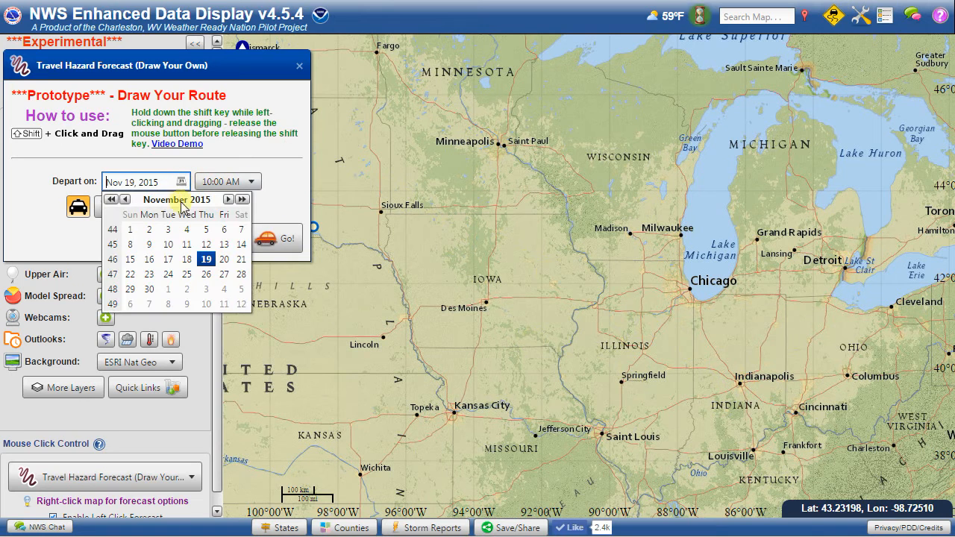
{"action": "left_click", "coordinate": [224, 259]}
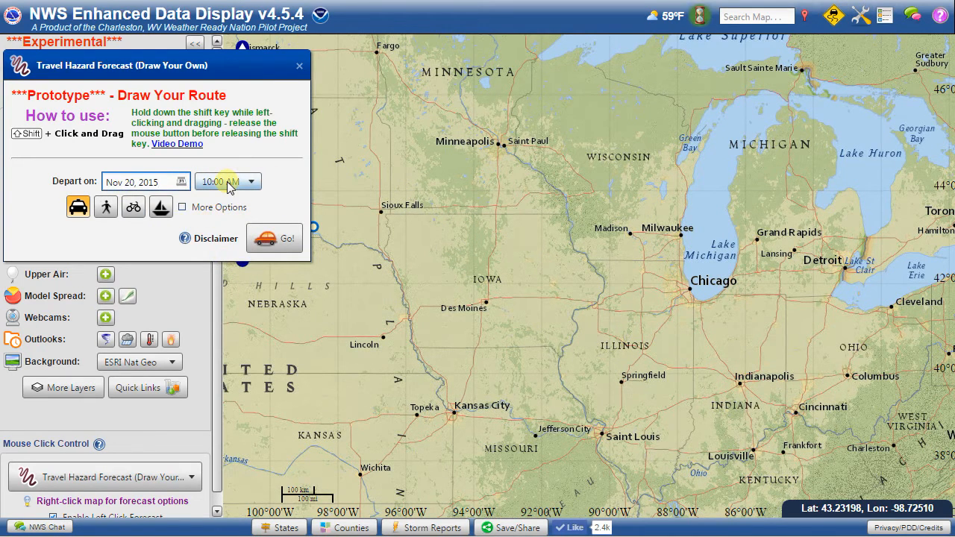
{"action": "scroll", "coordinate": [229, 187], "scroll_direction": "up", "scroll_amount": 4}
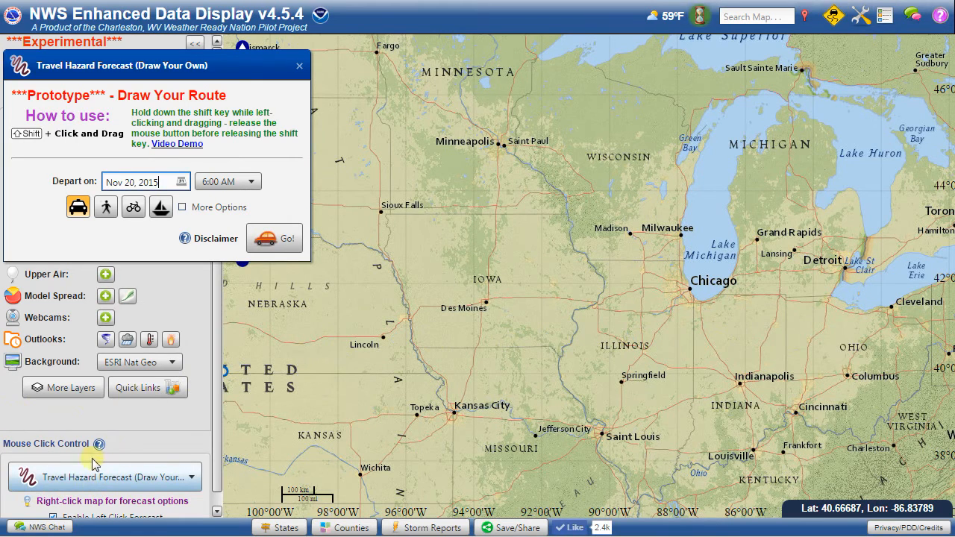
- Choose Travel Hazard Forecast (Draw Your Own) as the map click mode and draw a route from Charleston past Indianapolis to northwest of Madison
{"action": "left_click", "coordinate": [73, 485]}
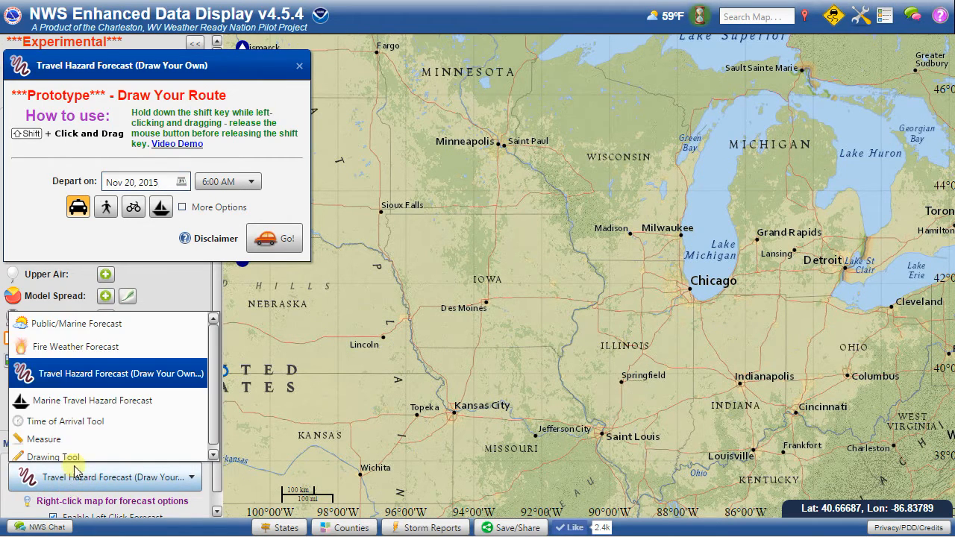
{"action": "left_click", "coordinate": [116, 375]}
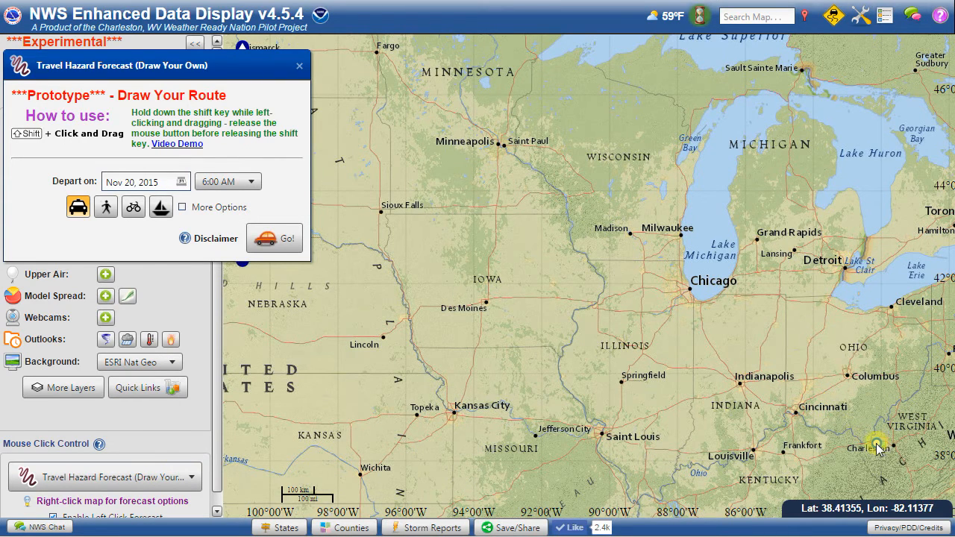
{"action": "mouse_move", "coordinate": [878, 446]}
{"action": "left_mouse_down"}
{"action": "mouse_move", "coordinate": [777, 424]}
{"action": "mouse_move", "coordinate": [657, 351]}
{"action": "mouse_move", "coordinate": [641, 233]}
{"action": "mouse_move", "coordinate": [599, 213]}
{"action": "left_mouse_up"}
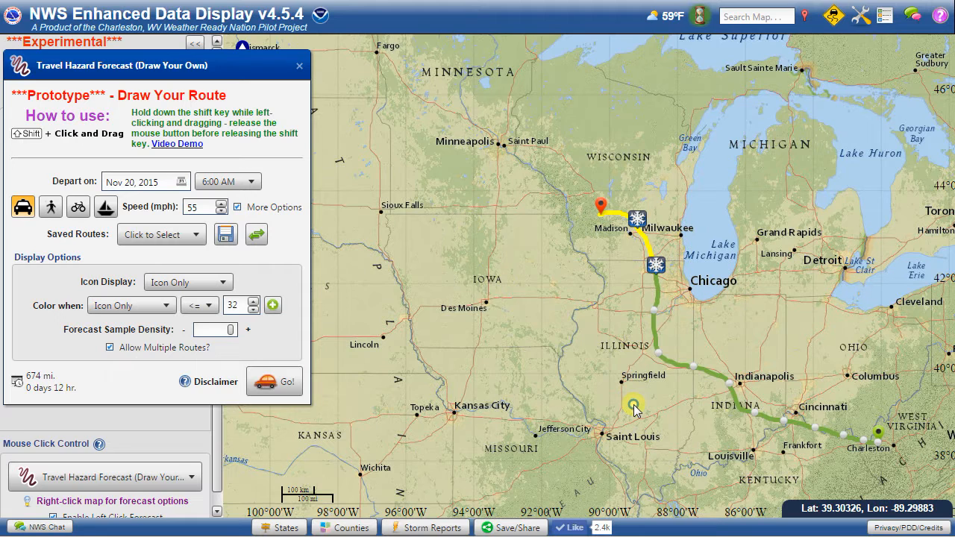
- With multiple routes allowed, draw a route from near Saint Louis to northern Iowa and a 12:00 PM one from Kentucky to Minneapolis
{"action": "mouse_move", "coordinate": [633, 406]}
{"action": "left_mouse_down"}
{"action": "mouse_move", "coordinate": [579, 379]}
{"action": "mouse_move", "coordinate": [532, 254]}
{"action": "mouse_move", "coordinate": [468, 221]}
{"action": "mouse_move", "coordinate": [455, 146]}
{"action": "mouse_move", "coordinate": [489, 338]}
{"action": "mouse_move", "coordinate": [422, 230]}
{"action": "mouse_move", "coordinate": [516, 221]}
{"action": "left_mouse_up"}
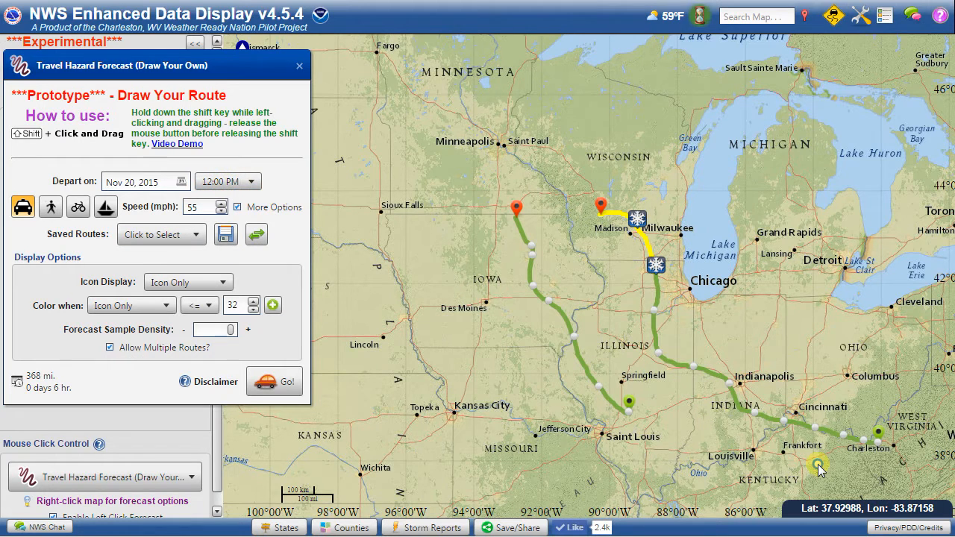
{"action": "mouse_move", "coordinate": [820, 463]}
{"action": "left_mouse_down"}
{"action": "mouse_move", "coordinate": [633, 363]}
{"action": "mouse_move", "coordinate": [594, 205]}
{"action": "mouse_move", "coordinate": [498, 141]}
{"action": "left_mouse_up"}
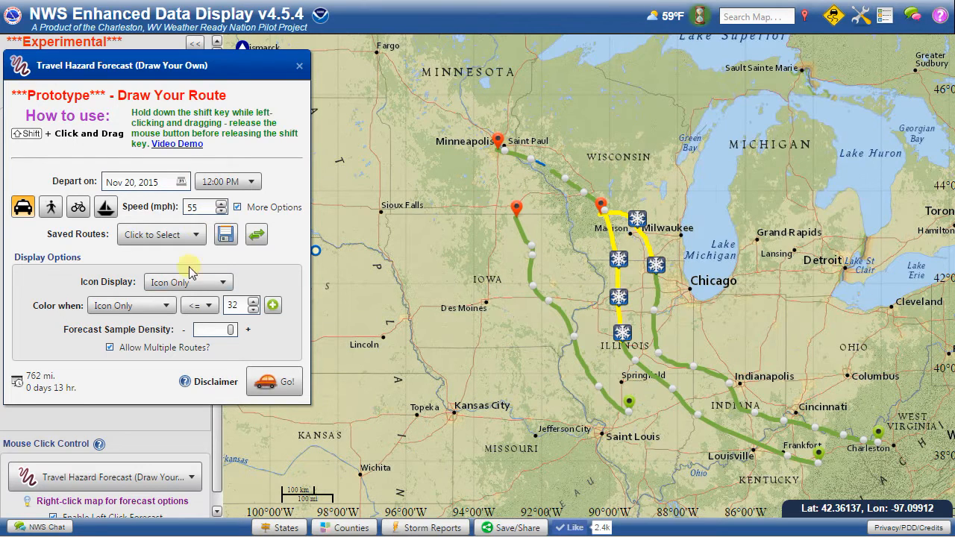
- Draw a single new route from Charleston to Minneapolis departing Nov 21, 2015 at 6:00 AM, with multiple routes disallowed
{"action": "left_click", "coordinate": [182, 183]}
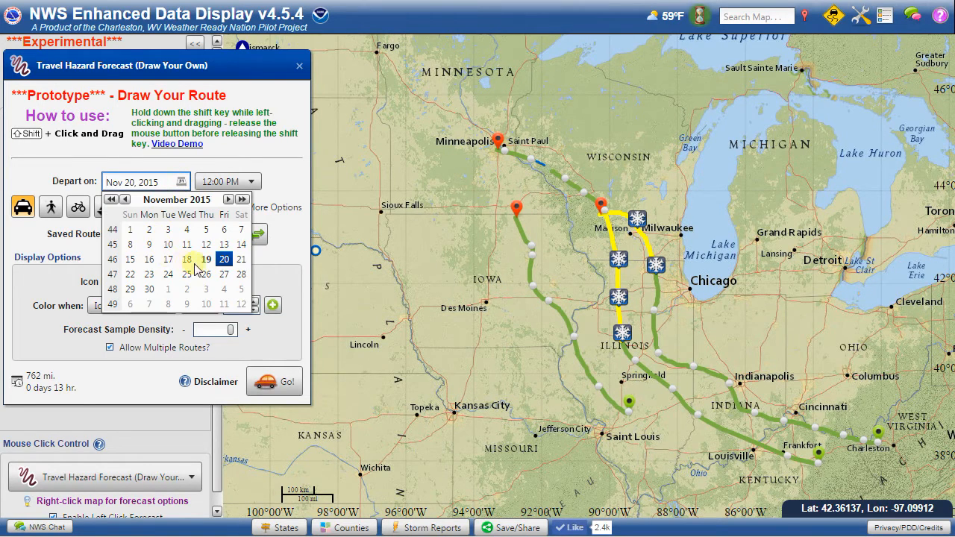
{"action": "left_click", "coordinate": [237, 261]}
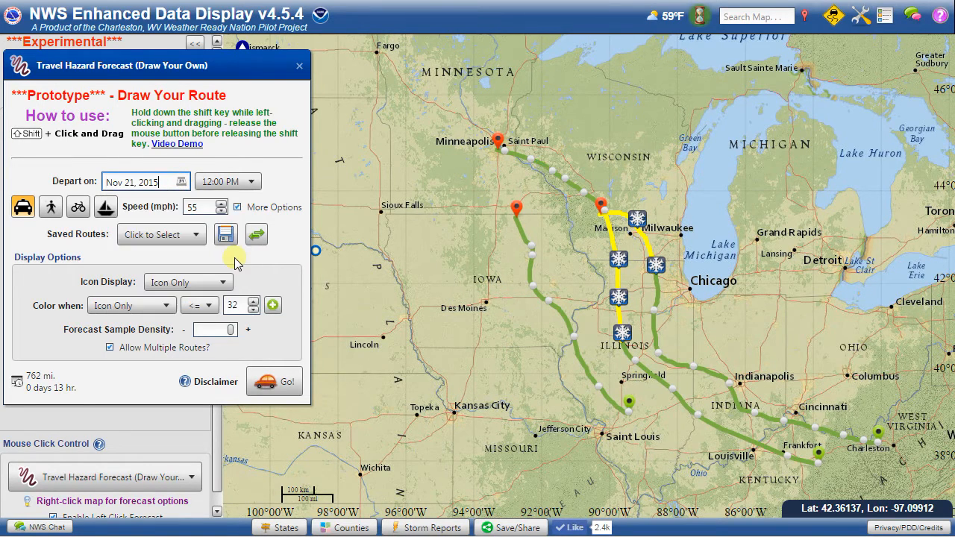
{"action": "left_click", "coordinate": [158, 349]}
{"action": "mouse_move", "coordinate": [884, 474]}
{"action": "left_mouse_down"}
{"action": "mouse_move", "coordinate": [880, 463]}
{"action": "mouse_move", "coordinate": [749, 411]}
{"action": "mouse_move", "coordinate": [627, 246]}
{"action": "mouse_move", "coordinate": [502, 159]}
{"action": "left_mouse_up"}
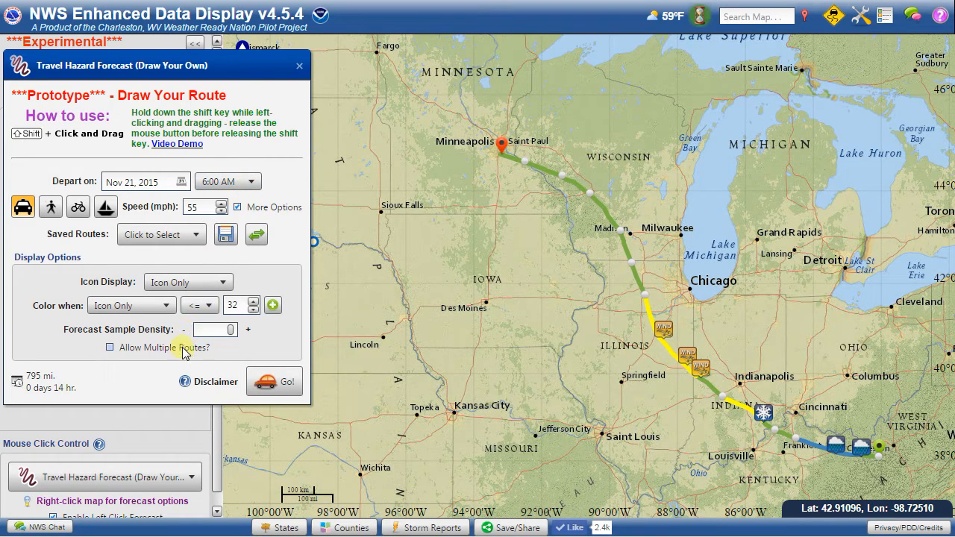
- Allow multiple routes and draw a second Charleston-to-Minneapolis route departing at 5:00 AM
{"action": "scroll", "coordinate": [231, 184], "scroll_direction": "up", "scroll_amount": 1}
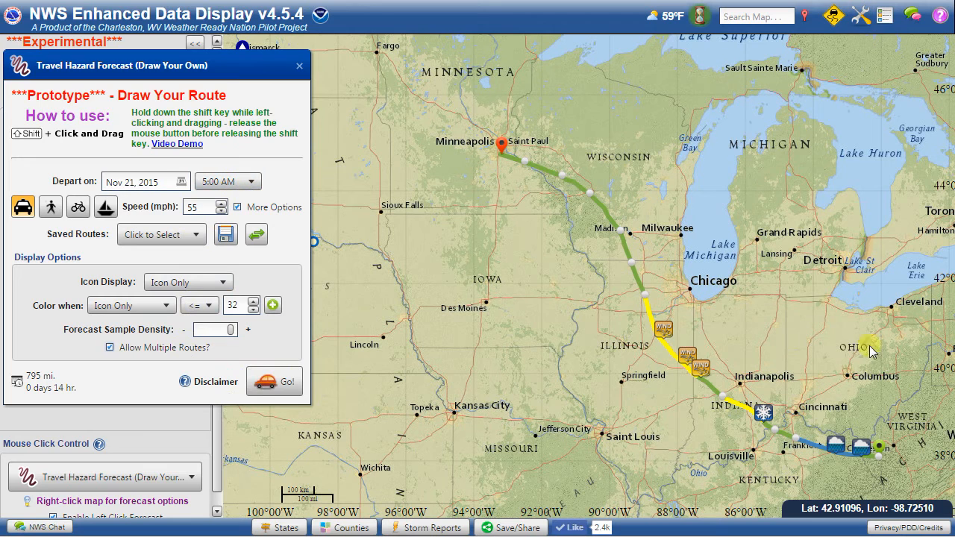
{"action": "mouse_move", "coordinate": [870, 439]}
{"action": "left_mouse_down"}
{"action": "mouse_move", "coordinate": [636, 330]}
{"action": "mouse_move", "coordinate": [624, 240]}
{"action": "mouse_move", "coordinate": [503, 154]}
{"action": "left_mouse_up"}
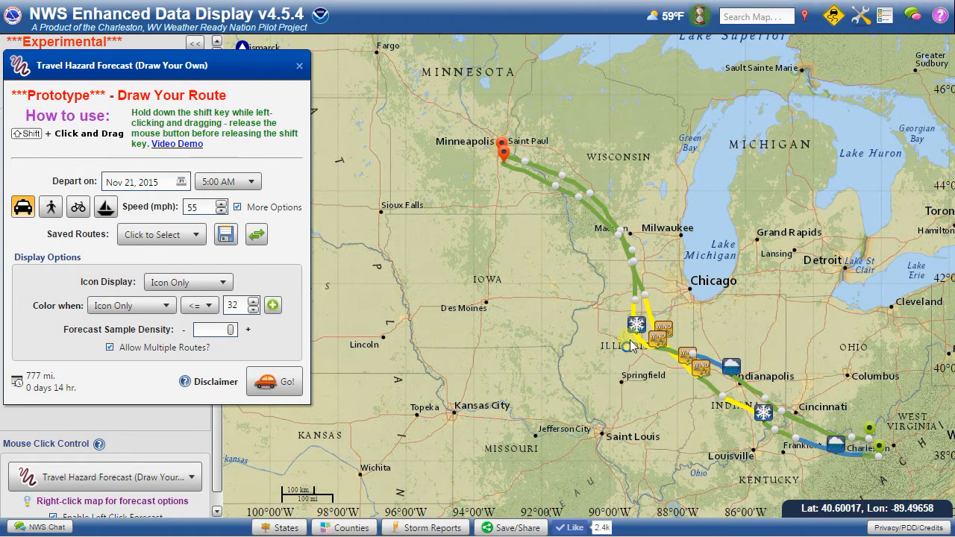
- Change the departure date to Nov 20, 2015 and rerun the last drawn route alone, with multiple routes disallowed
{"action": "left_click", "coordinate": [180, 182]}
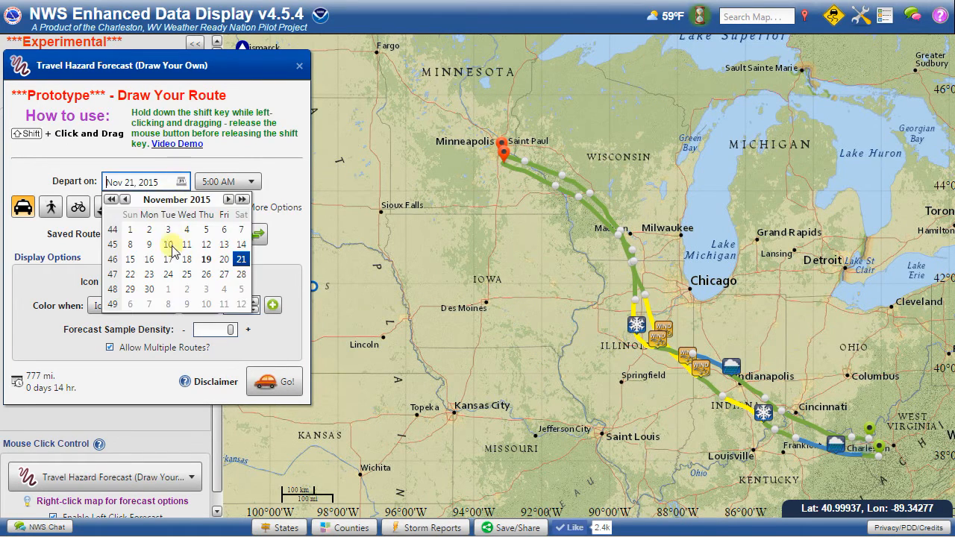
{"action": "left_click", "coordinate": [223, 263]}
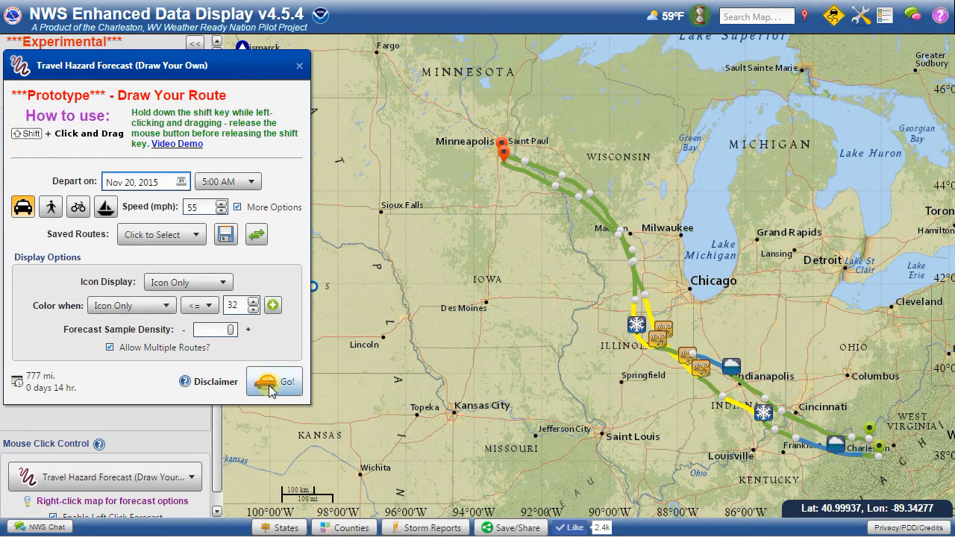
{"action": "left_click", "coordinate": [253, 382]}
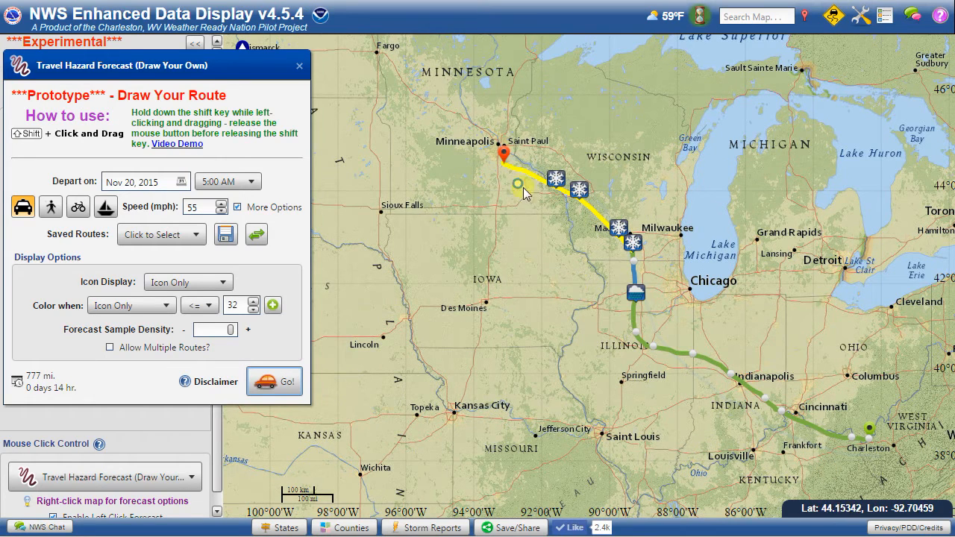
- Draw a long looping route from north of Saint Louis through Iowa, Minnesota, Indiana and Ohio to near Lansing, and raise its forecast sample density
{"action": "mouse_move", "coordinate": [526, 191]}
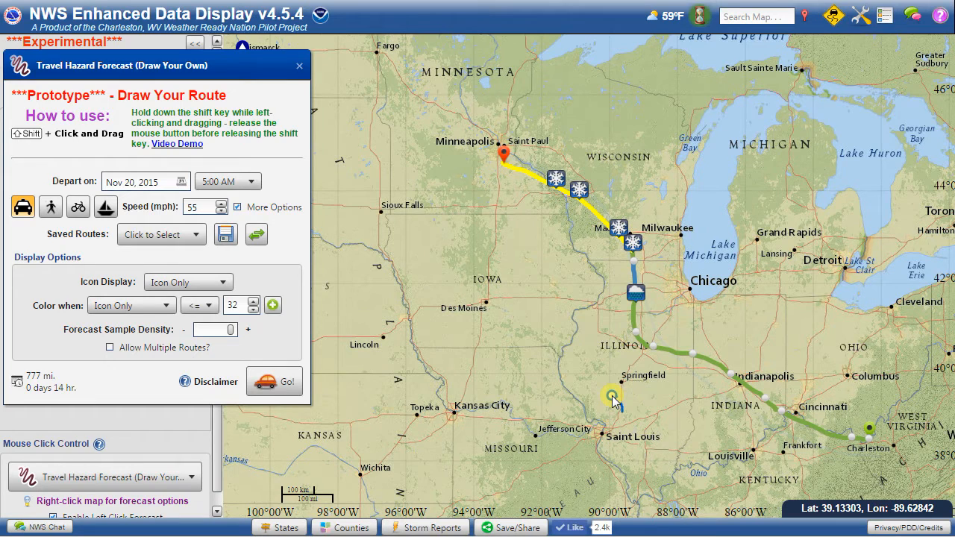
{"action": "mouse_move", "coordinate": [611, 399]}
{"action": "left_mouse_down"}
{"action": "mouse_move", "coordinate": [556, 339]}
{"action": "mouse_move", "coordinate": [477, 323]}
{"action": "mouse_move", "coordinate": [395, 111]}
{"action": "mouse_move", "coordinate": [561, 101]}
{"action": "mouse_move", "coordinate": [681, 185]}
{"action": "mouse_move", "coordinate": [787, 403]}
{"action": "mouse_move", "coordinate": [799, 270]}
{"action": "mouse_move", "coordinate": [777, 240]}
{"action": "left_mouse_up"}
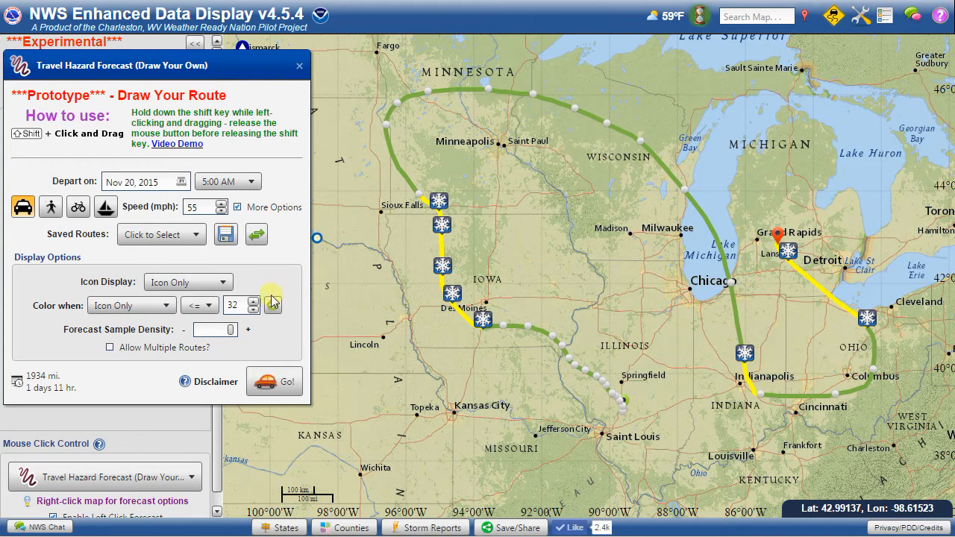
{"action": "left_click_drag", "start_coordinate": [232, 331], "coordinate": [235, 332]}
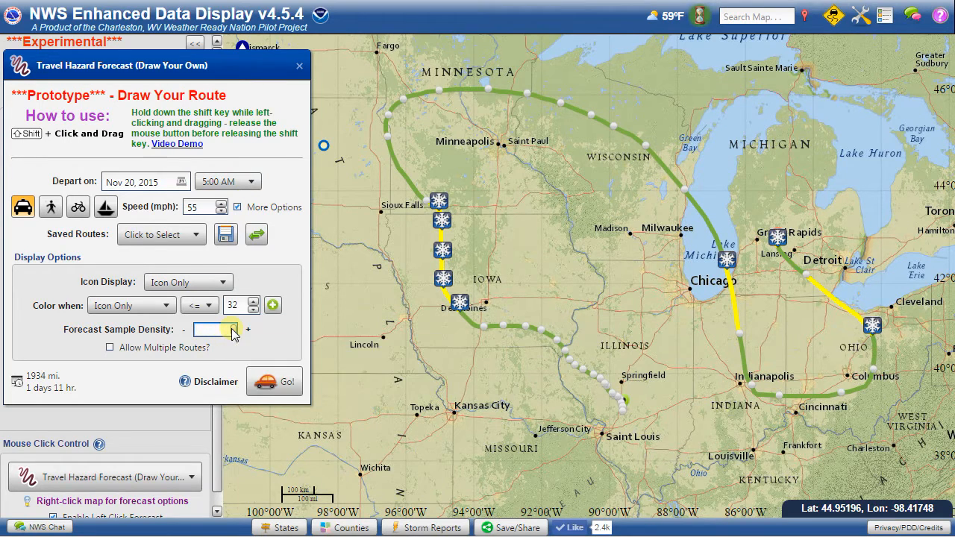
- Lower the forecast sample density to its minimum, rerun the drawn looping route, and inspect the sparse sample points
{"action": "left_click_drag", "start_coordinate": [232, 329], "coordinate": [197, 329]}
{"action": "left_click", "coordinate": [243, 375]}
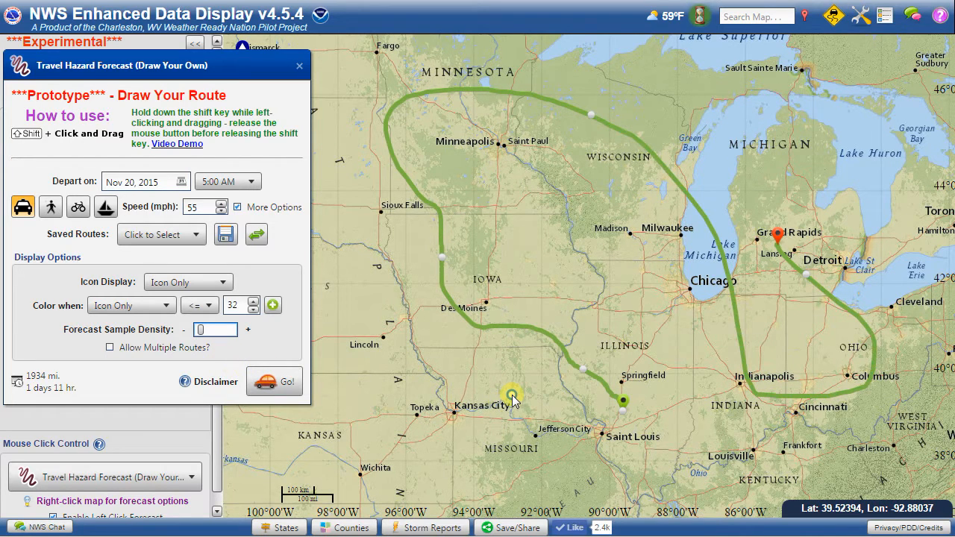
{"action": "mouse_move", "coordinate": [581, 370]}
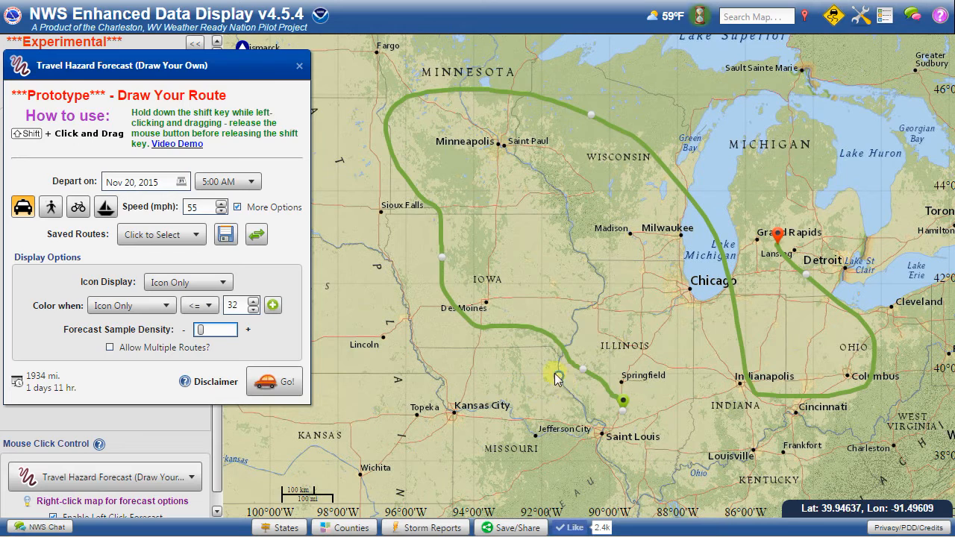
{"action": "mouse_move", "coordinate": [502, 332]}
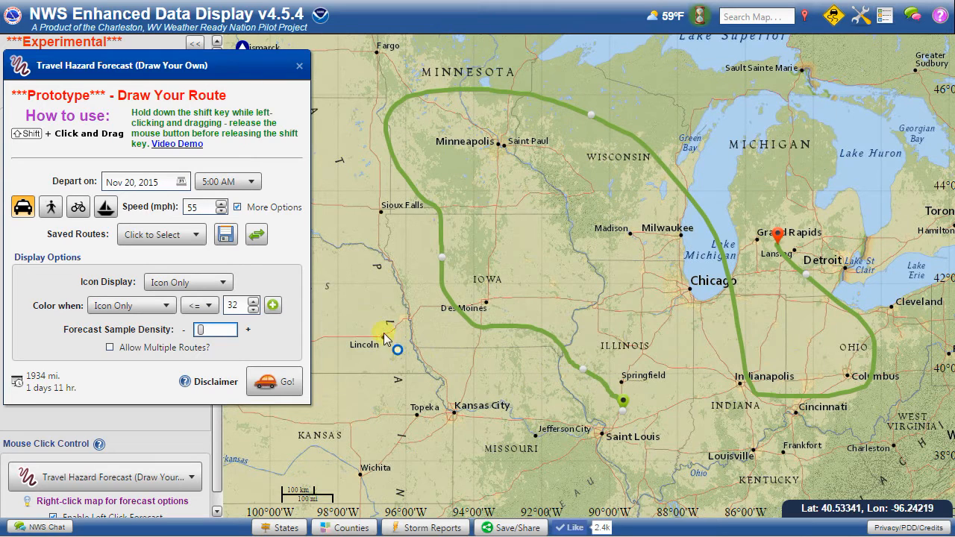
{"action": "mouse_move", "coordinate": [439, 259]}
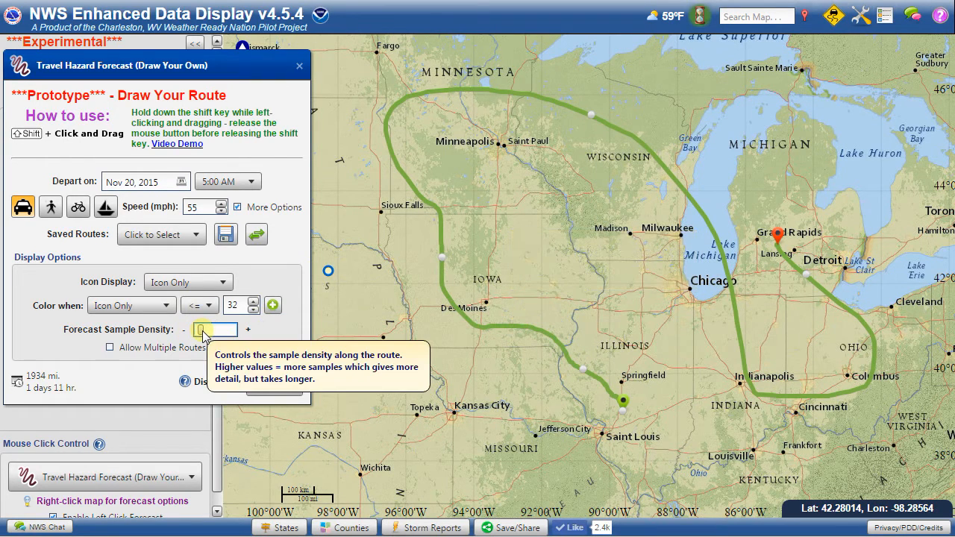
- Raise the forecast sample density close to its maximum and recalculate the hazards along the looping route
{"action": "left_click_drag", "start_coordinate": [202, 330], "coordinate": [228, 331]}
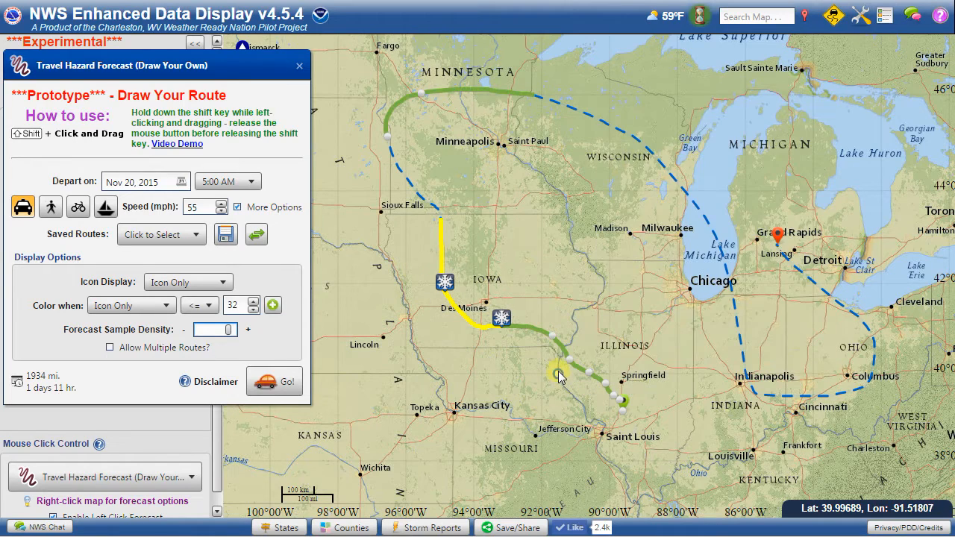
{"action": "mouse_move", "coordinate": [495, 316]}
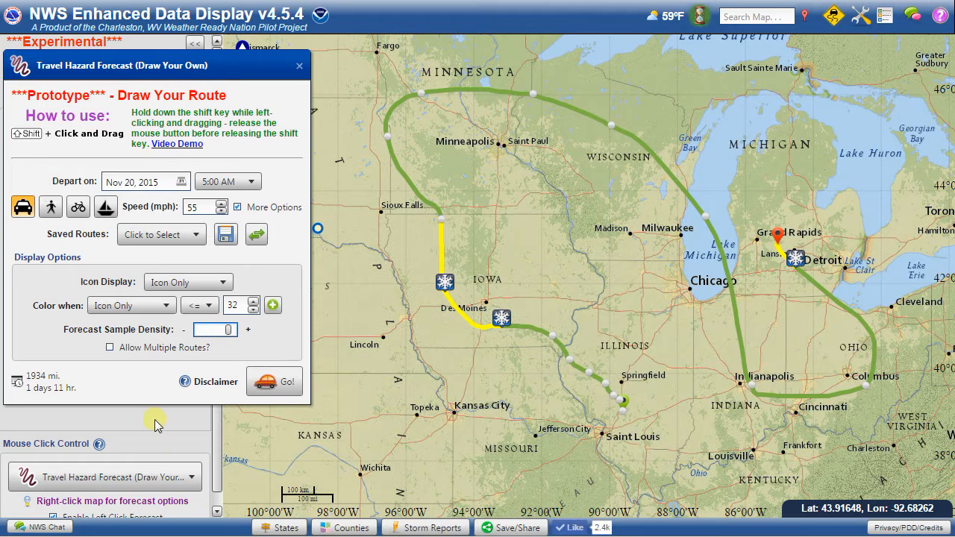
- Switch to the Marine Travel Hazard Forecast, draw a boat route from Chicago to western Lake Superior, and inspect its Lake Michigan hazards
{"action": "left_click", "coordinate": [174, 486]}
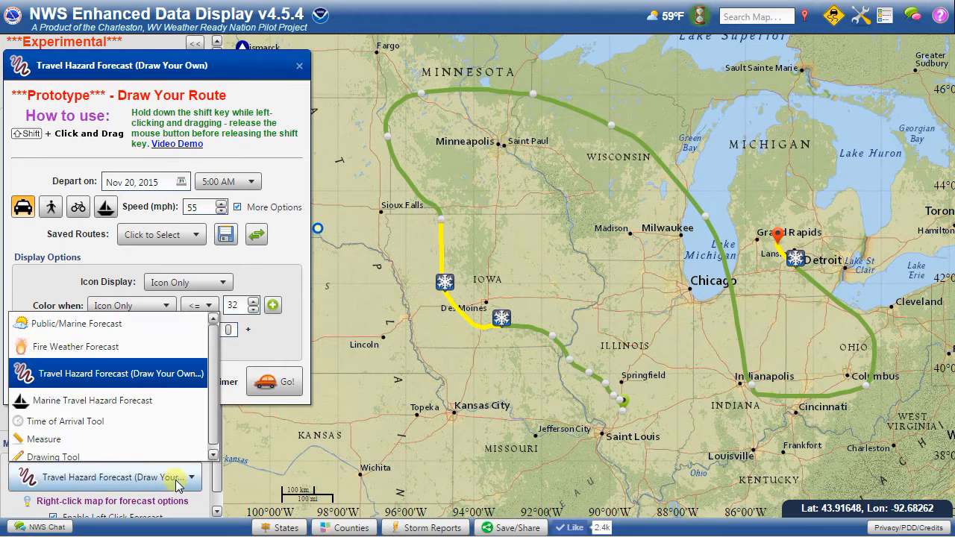
{"action": "left_click", "coordinate": [109, 407]}
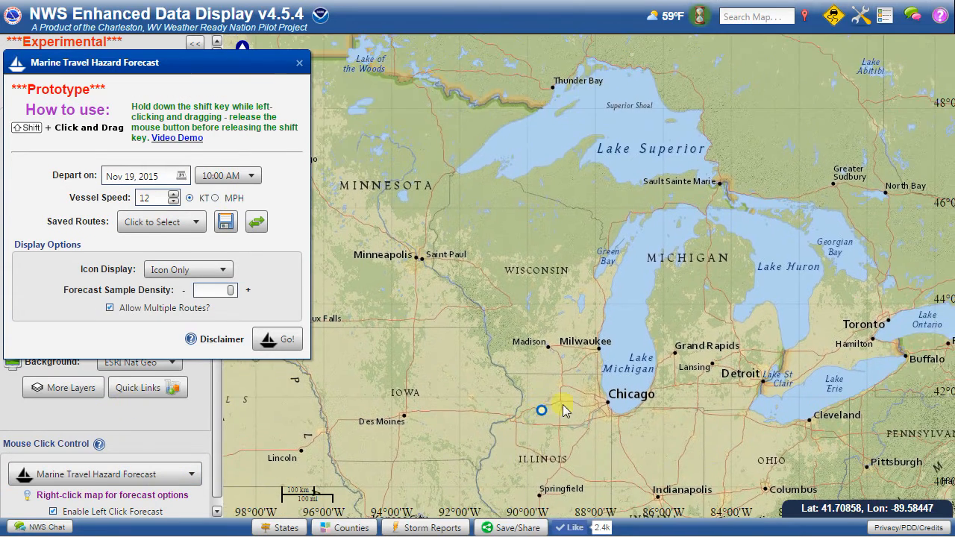
{"action": "mouse_move", "coordinate": [620, 402]}
{"action": "left_mouse_down"}
{"action": "mouse_move", "coordinate": [631, 298]}
{"action": "mouse_move", "coordinate": [664, 241]}
{"action": "mouse_move", "coordinate": [704, 213]}
{"action": "mouse_move", "coordinate": [712, 183]}
{"action": "mouse_move", "coordinate": [627, 141]}
{"action": "mouse_move", "coordinate": [529, 127]}
{"action": "mouse_move", "coordinate": [463, 164]}
{"action": "left_mouse_up"}
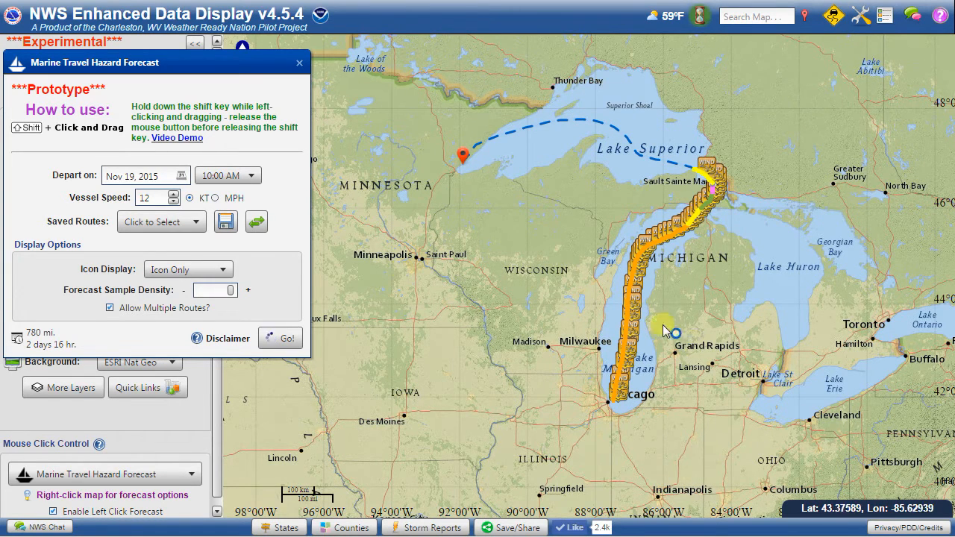
{"action": "mouse_move", "coordinate": [643, 285]}
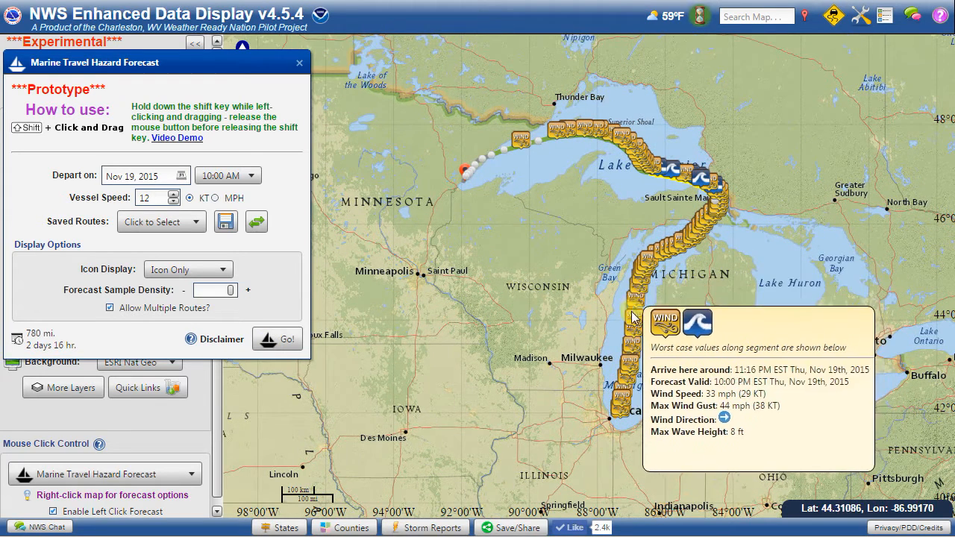
{"action": "mouse_move", "coordinate": [631, 330]}
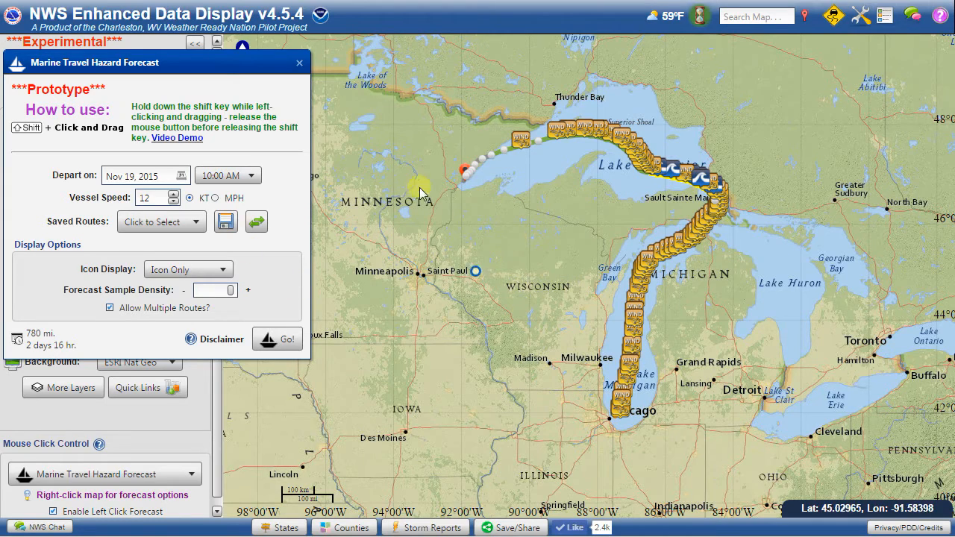
- Try to generate a share link for the hand-drawn marine route, and dismiss the sharing dialog
{"action": "left_click", "coordinate": [510, 527]}
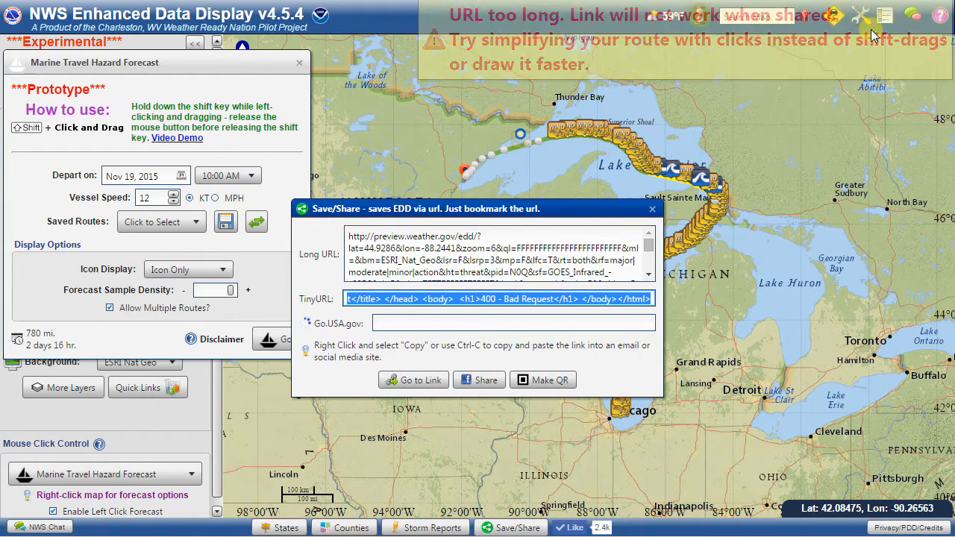
{"action": "left_click", "coordinate": [652, 210]}
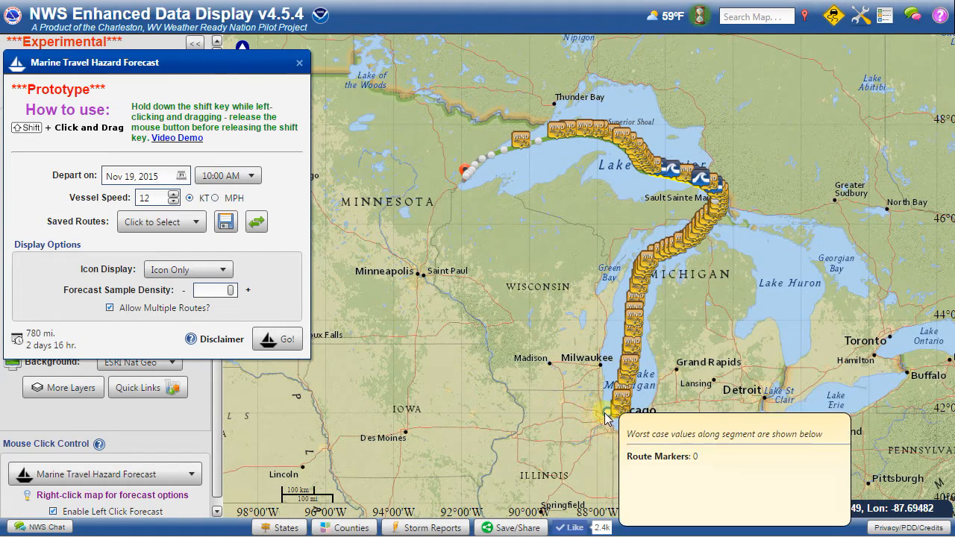
- Redraw the marine route more quickly from near Chicago to western Lake Superior, and try generating its share link
{"action": "mouse_move", "coordinate": [603, 414]}
{"action": "left_mouse_down"}
{"action": "mouse_move", "coordinate": [627, 273]}
{"action": "mouse_move", "coordinate": [586, 148]}
{"action": "mouse_move", "coordinate": [470, 173]}
{"action": "left_mouse_up"}
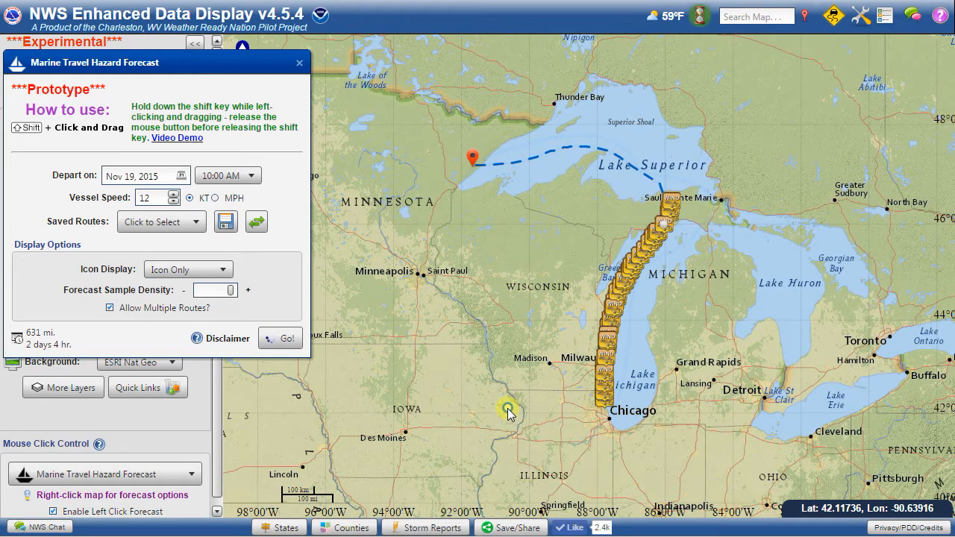
{"action": "left_click", "coordinate": [512, 527]}
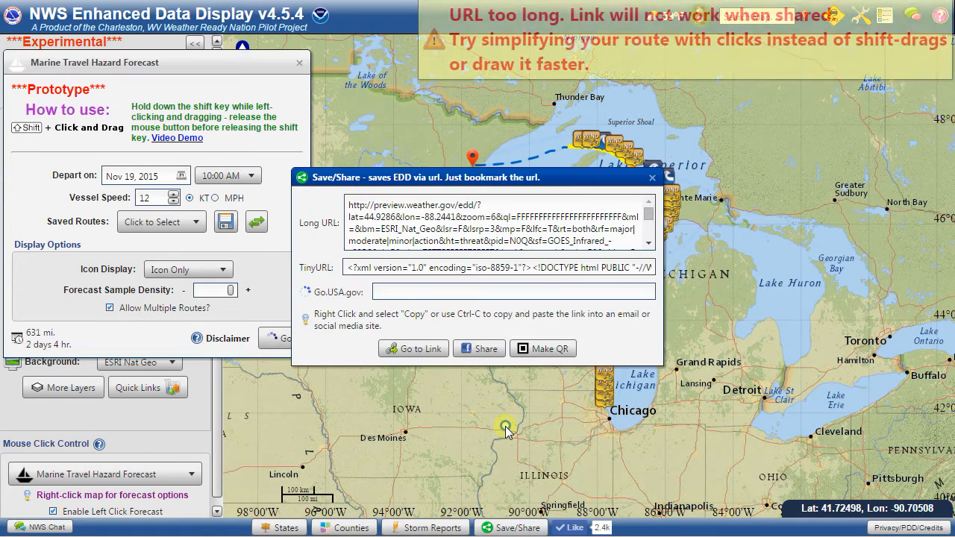
{"action": "left_click", "coordinate": [653, 178]}
{"action": "left_click_drag", "start_coordinate": [373, 359], "coordinate": [394, 358]}
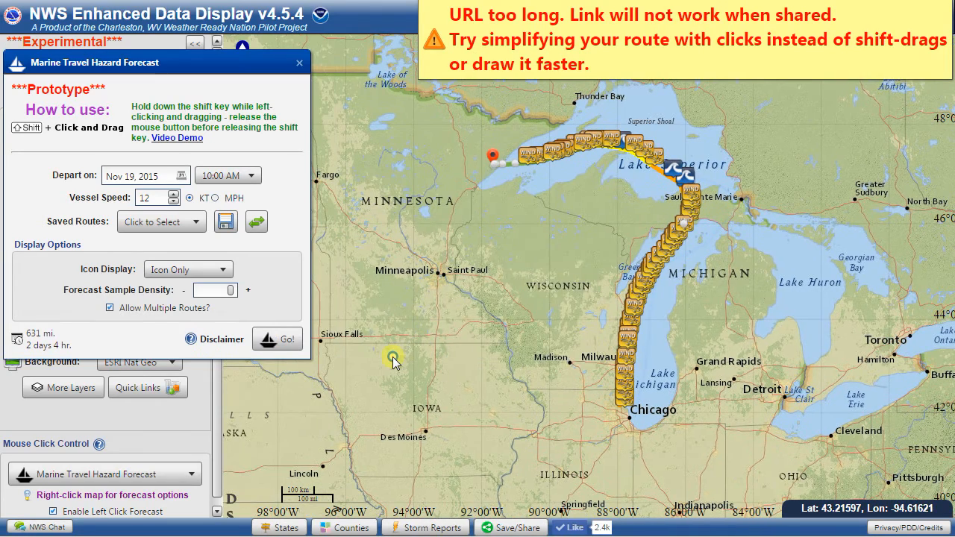
{"action": "left_click", "coordinate": [498, 528]}
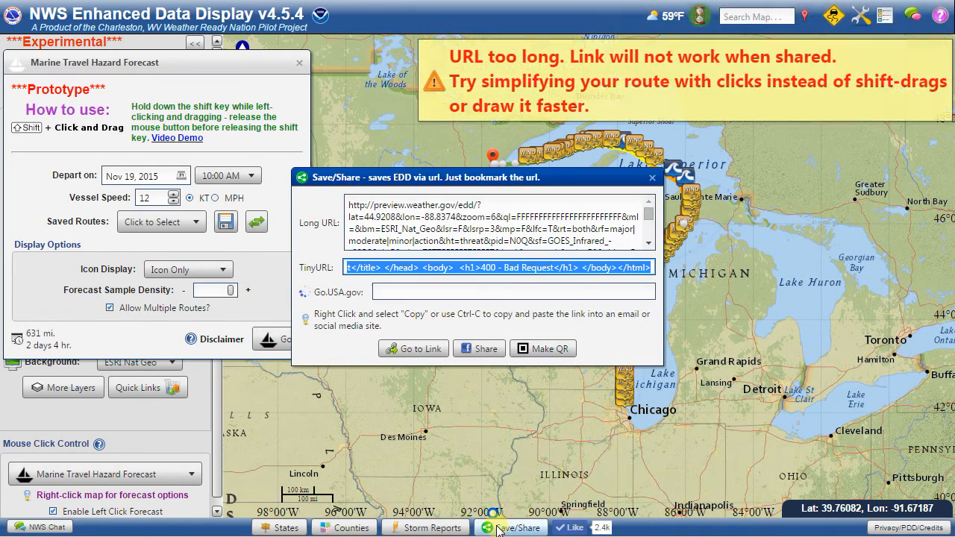
{"action": "left_click", "coordinate": [652, 178]}
- Redraw the marine route from Chicago to western Lake Superior with few straight segments, generate its share link and open it
{"action": "mouse_move", "coordinate": [633, 409]}
{"action": "left_mouse_down"}
{"action": "mouse_move", "coordinate": [641, 412]}
{"action": "mouse_move", "coordinate": [653, 388]}
{"action": "mouse_move", "coordinate": [650, 346]}
{"action": "mouse_move", "coordinate": [667, 267]}
{"action": "mouse_move", "coordinate": [737, 231]}
{"action": "mouse_move", "coordinate": [741, 196]}
{"action": "mouse_move", "coordinate": [709, 158]}
{"action": "mouse_move", "coordinate": [627, 129]}
{"action": "mouse_move", "coordinate": [576, 125]}
{"action": "mouse_move", "coordinate": [504, 156]}
{"action": "mouse_move", "coordinate": [490, 177]}
{"action": "left_mouse_up"}
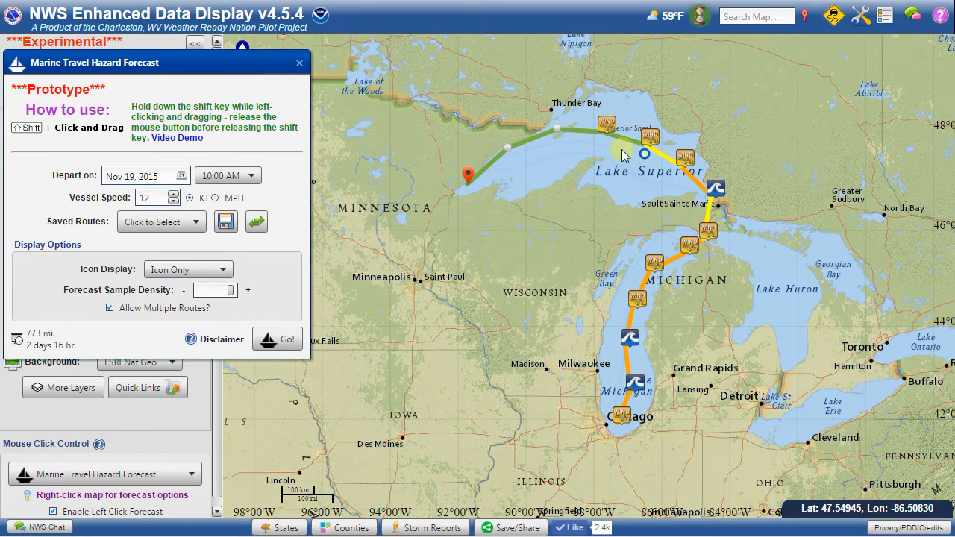
{"action": "left_click", "coordinate": [507, 527]}
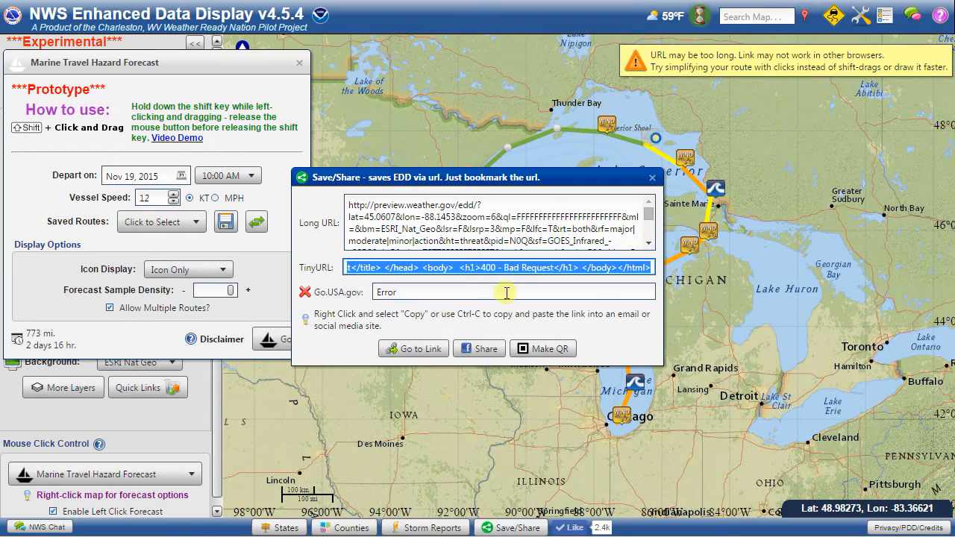
{"action": "left_click", "coordinate": [422, 348]}
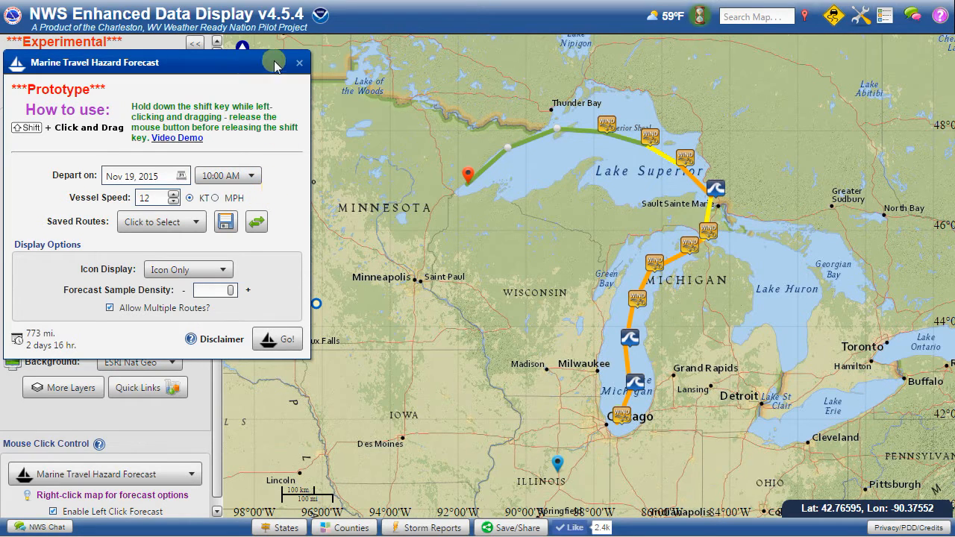
- Close the Marine Travel Hazard Forecast and set the mouse click control to Public/Marine Forecast
{"action": "left_click", "coordinate": [299, 63]}
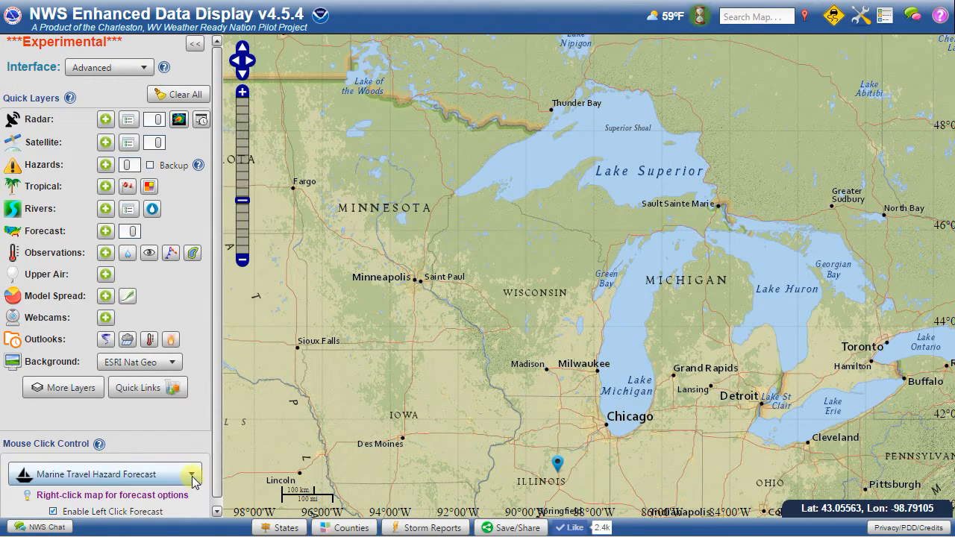
{"action": "left_click", "coordinate": [511, 328]}
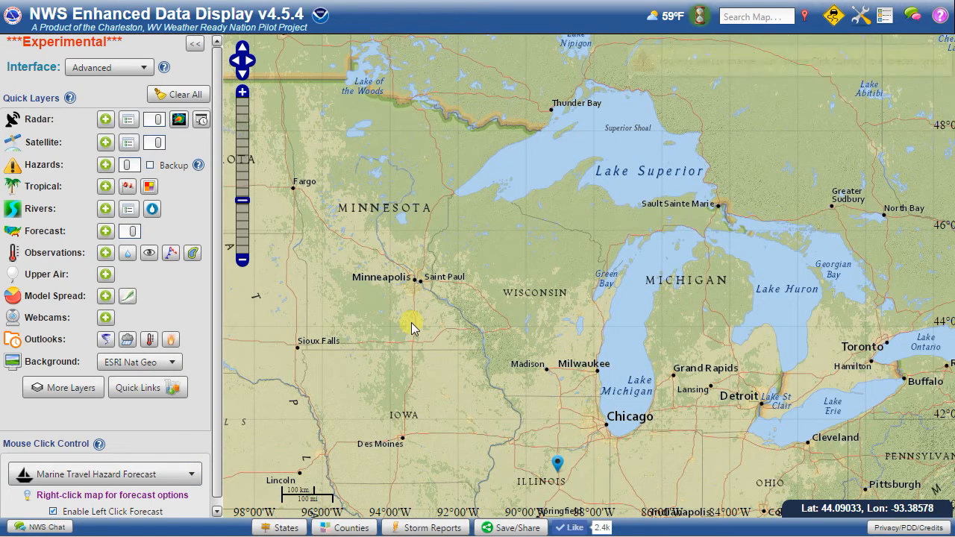
{"action": "left_click", "coordinate": [156, 476]}
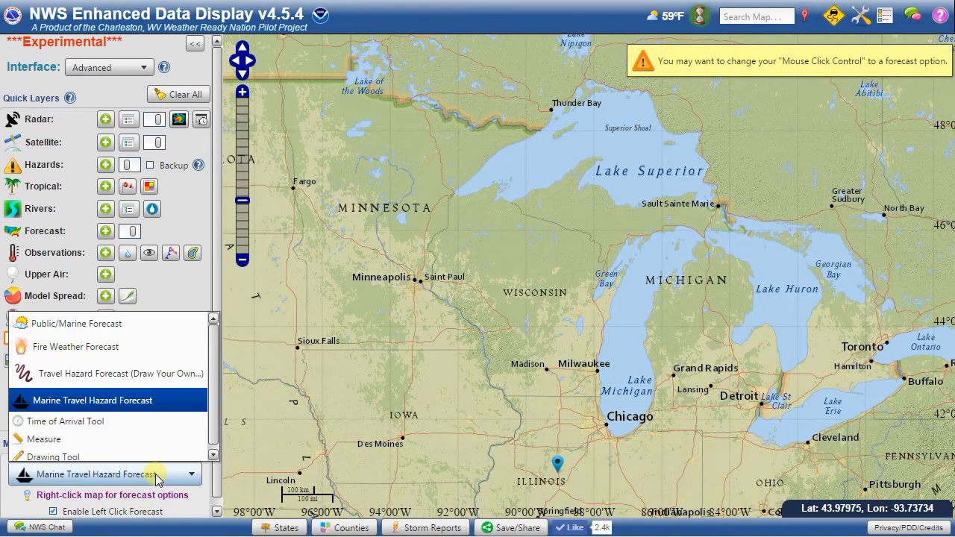
{"action": "left_click", "coordinate": [96, 329]}
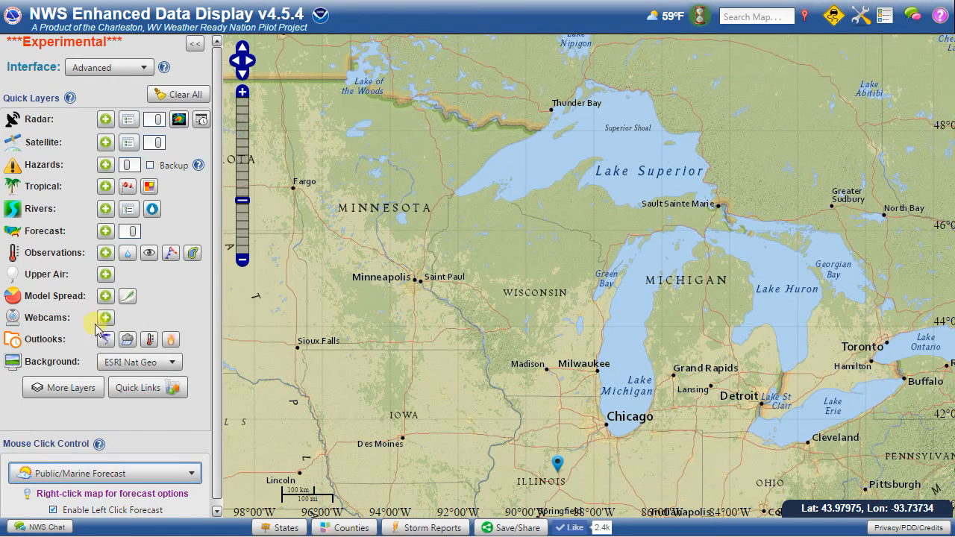
- Open the point forecast for a spot in north-central Wisconsin, view its text forecast, and close it
{"action": "left_click", "coordinate": [537, 282]}
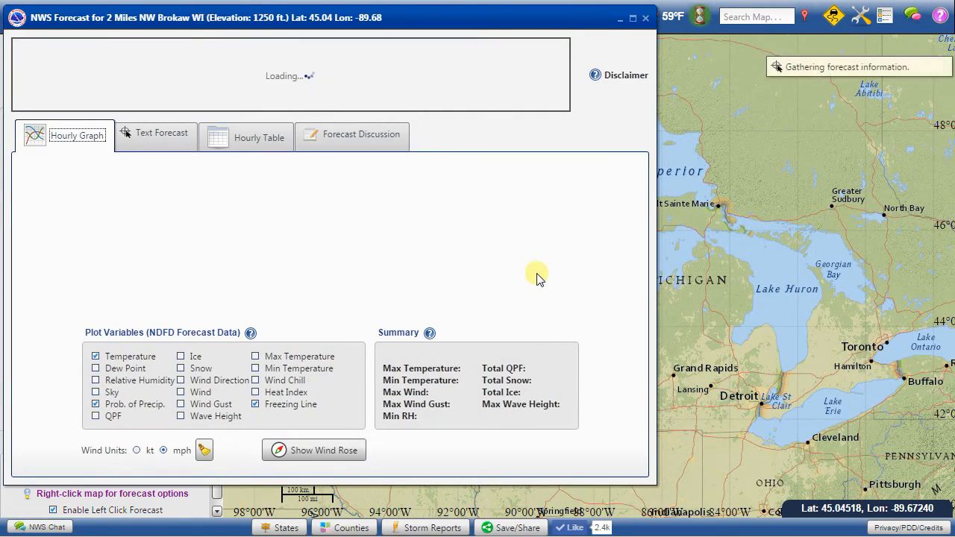
{"action": "left_click", "coordinate": [155, 142]}
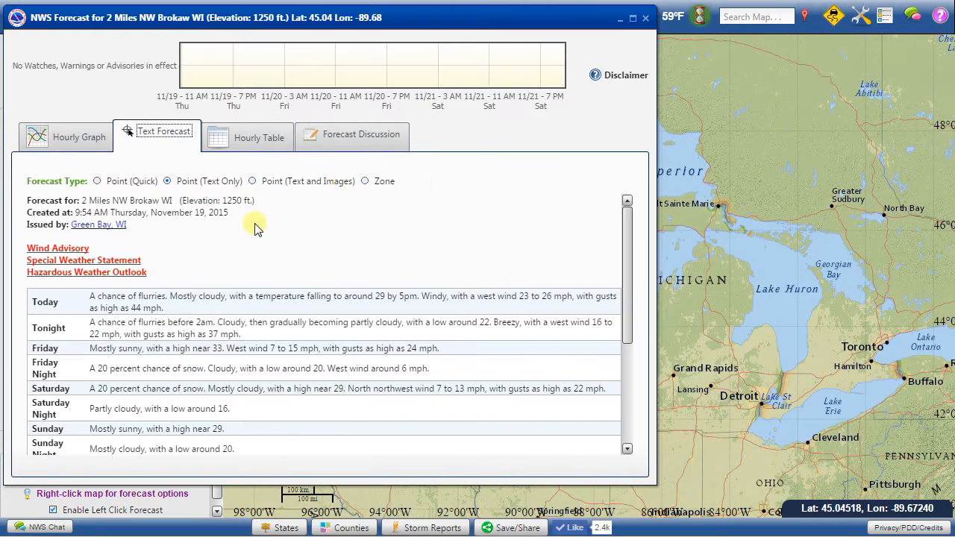
{"action": "left_click", "coordinate": [645, 19]}
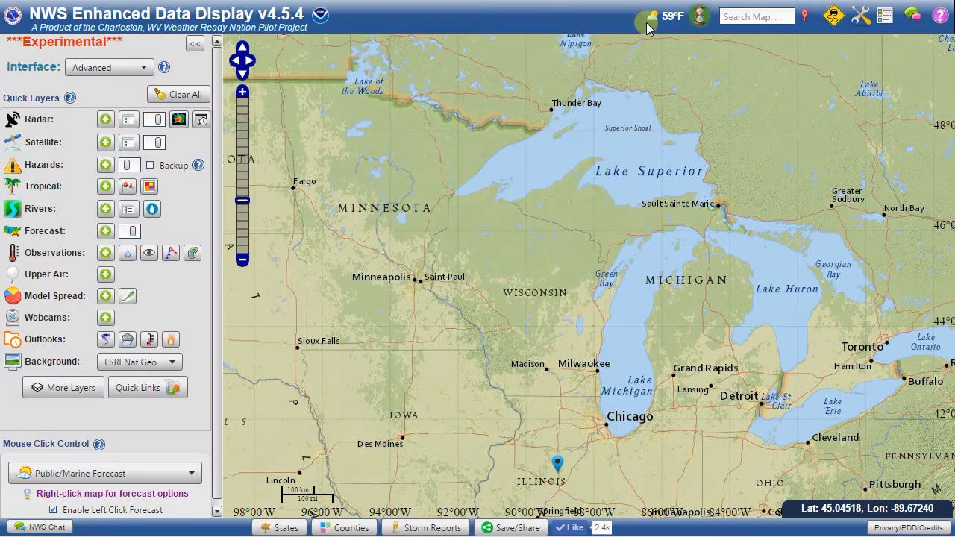
- Open the Travel Hazard Forecast and set the trip's start location to the device's current location
{"action": "left_click", "coordinate": [834, 15]}
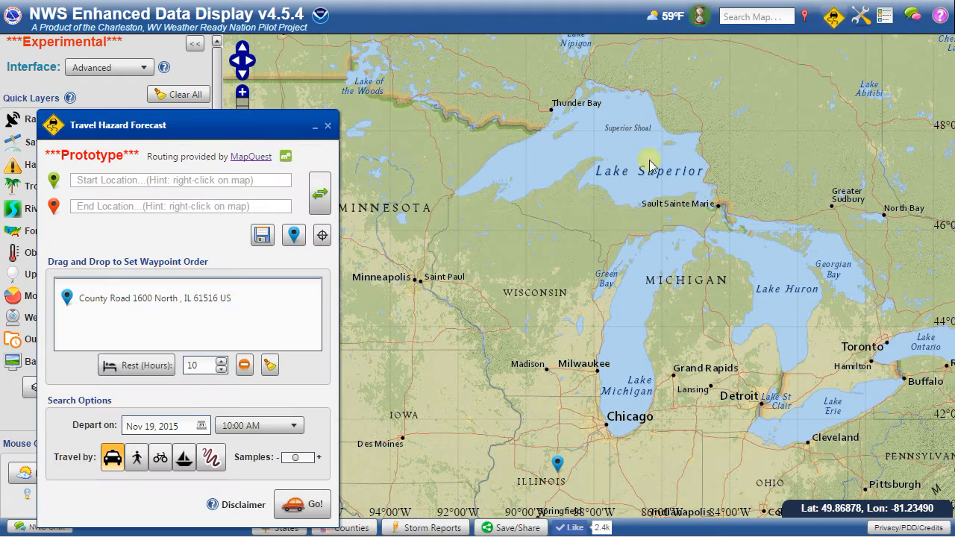
{"action": "left_click", "coordinate": [323, 236]}
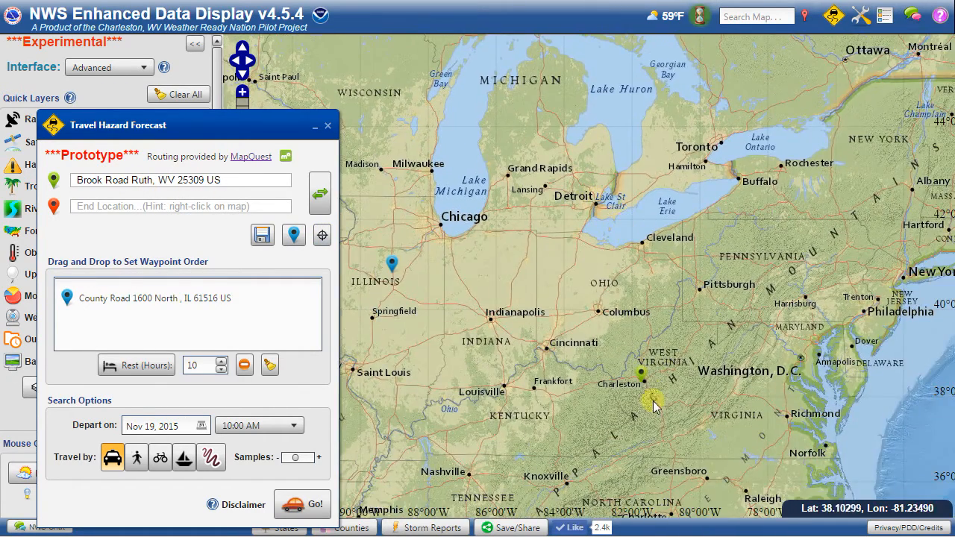
{"action": "left_click_drag", "start_coordinate": [433, 255], "coordinate": [659, 340]}
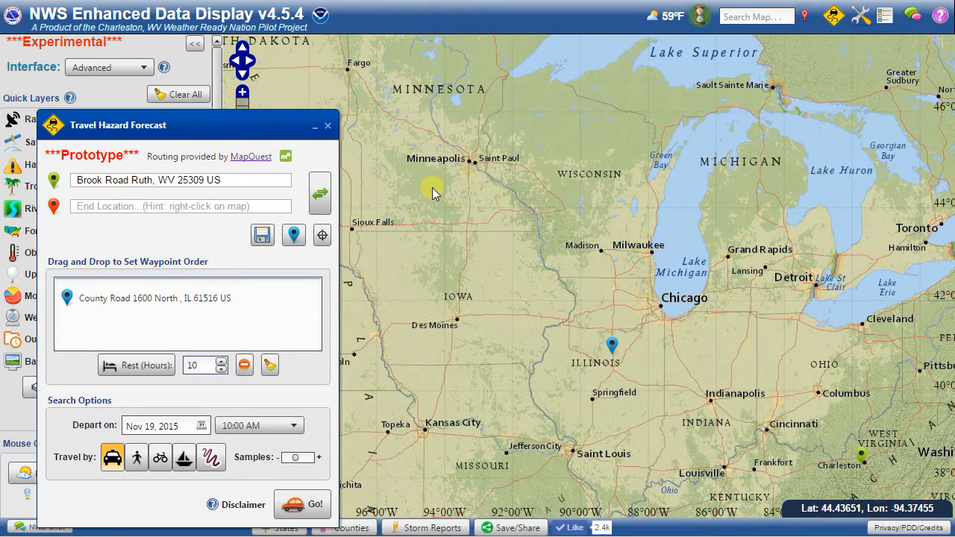